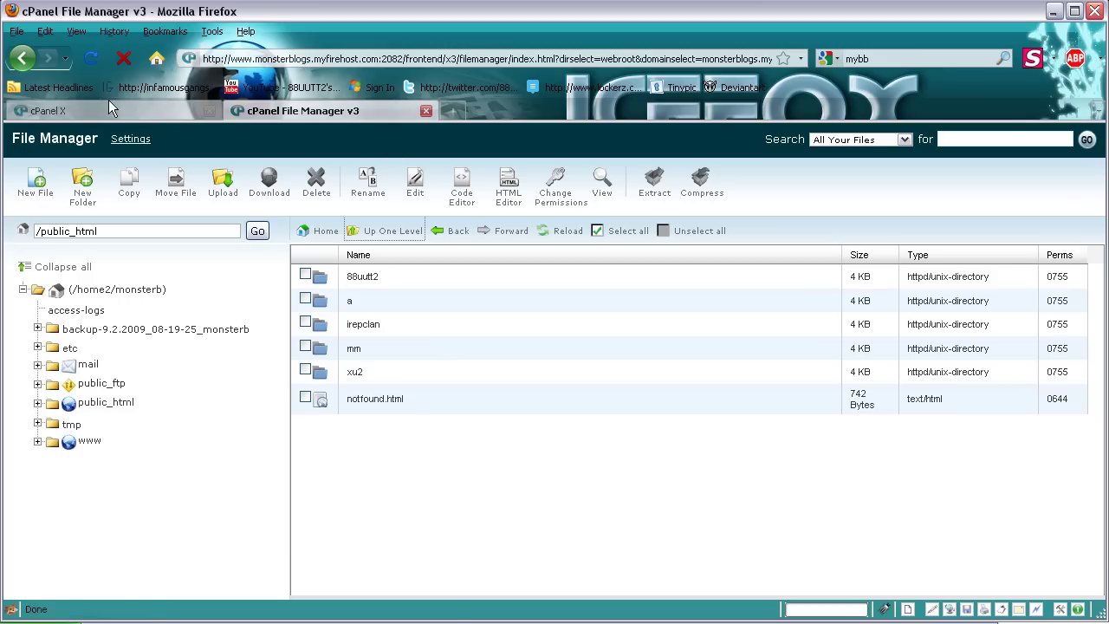
Check the existing MySQL database, then open the 88uutt2 folder in File Manager
left_click(104, 106)
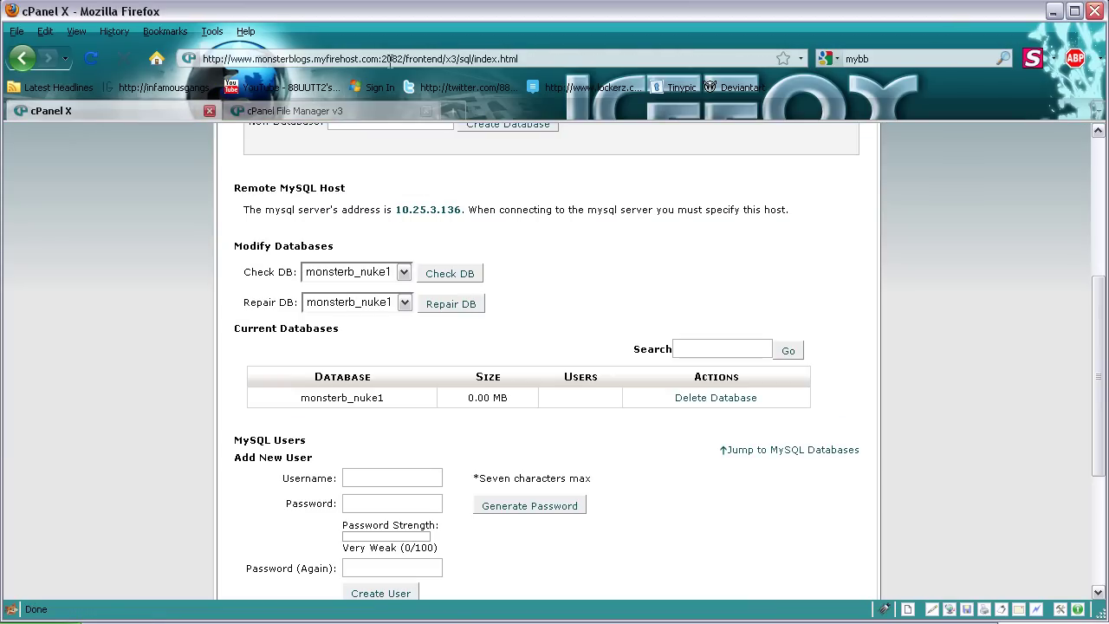
scroll(383, 335, "up", 4)
scroll(383, 334, "up", 3)
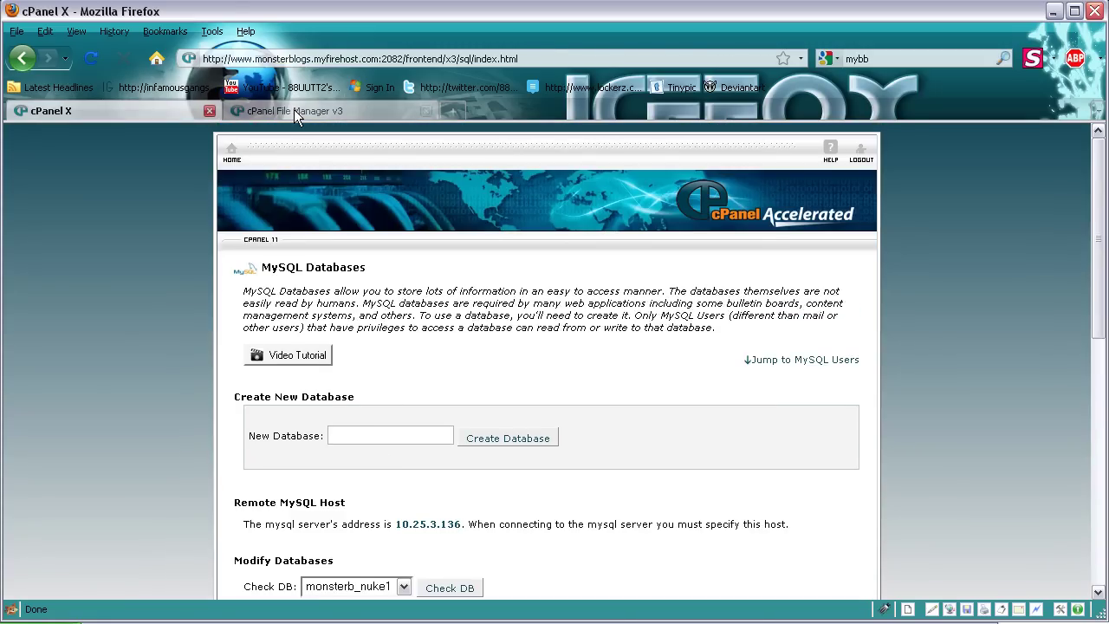
left_click(294, 111)
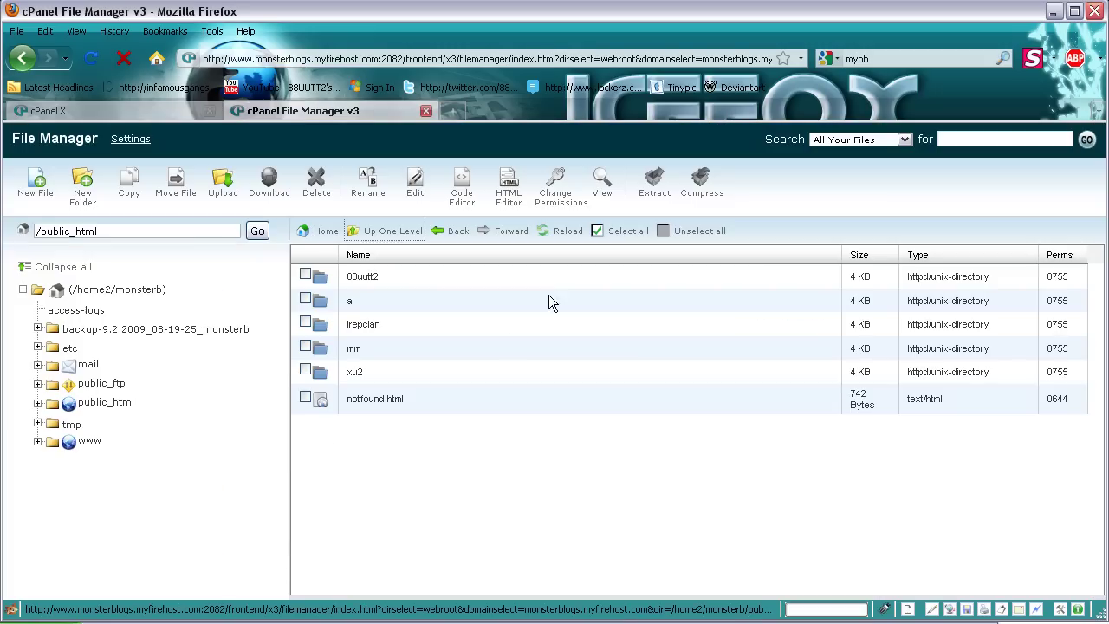
double_click(375, 275)
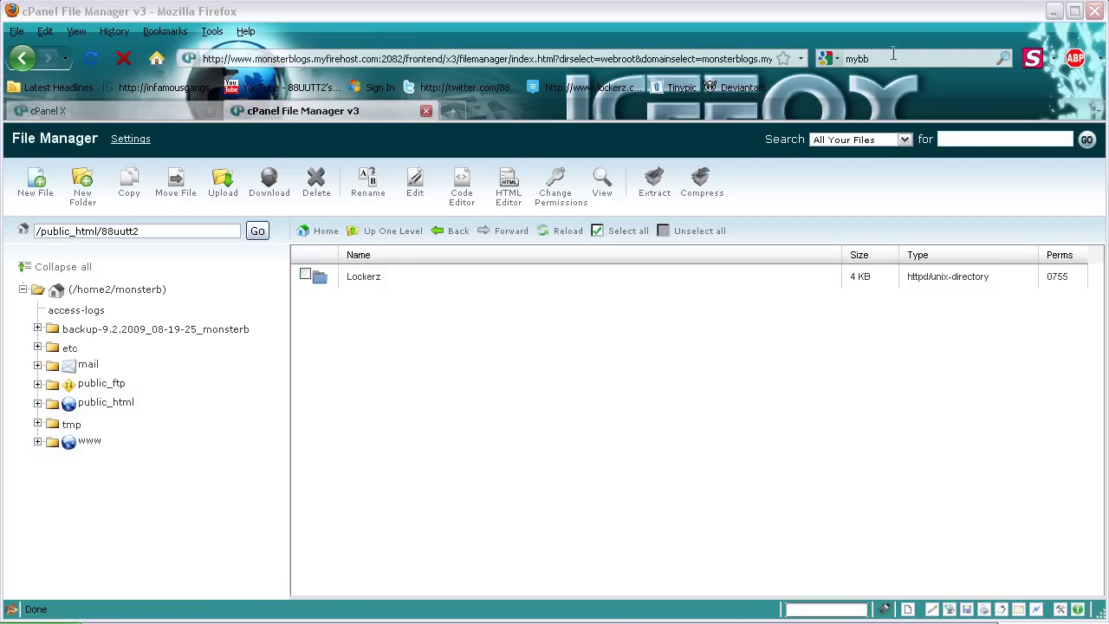
Minimize Firefox and extract mybb_1410.zip on the desktop into an Upload folder
left_click(1056, 13)
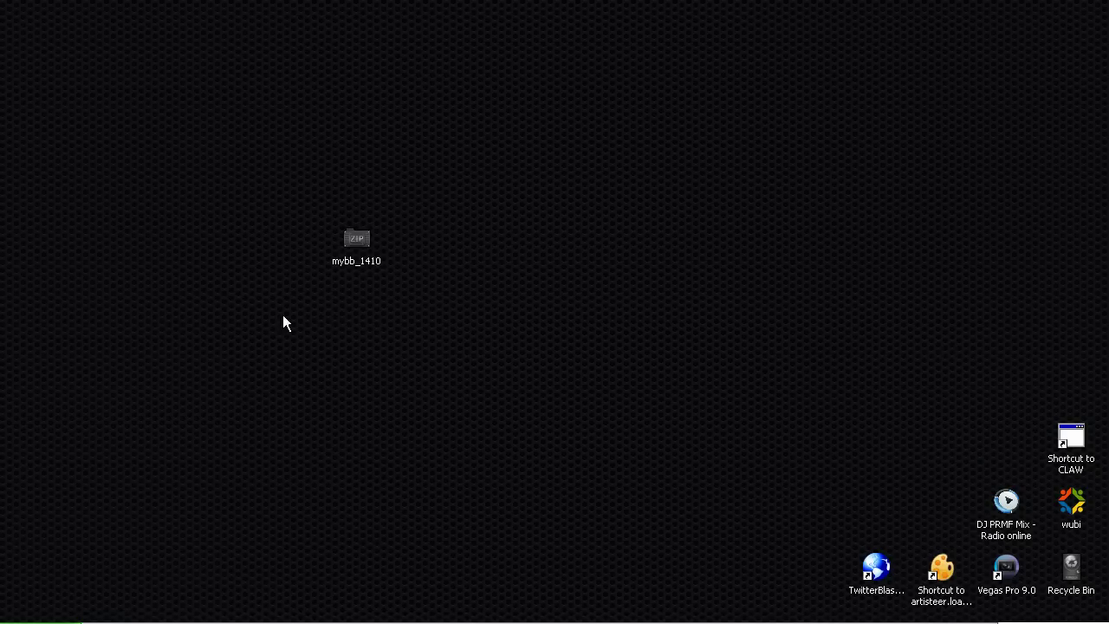
mouse_move(347, 242)
left_mouse_down()
mouse_move(407, 240)
mouse_move(396, 256)
left_mouse_up()
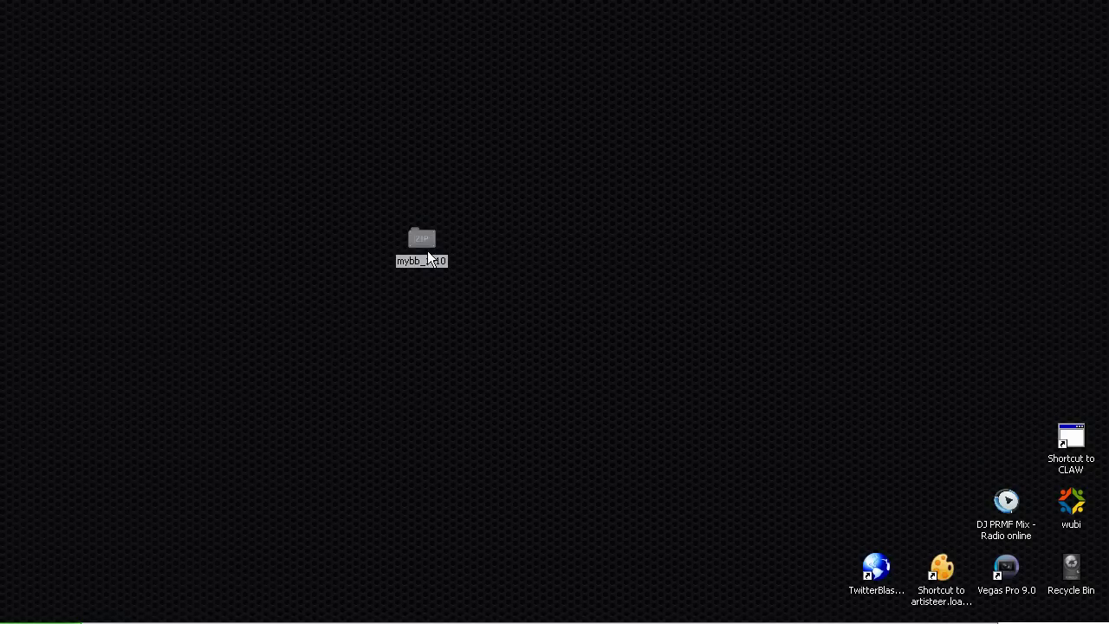
left_click_drag(397, 208, 434, 195)
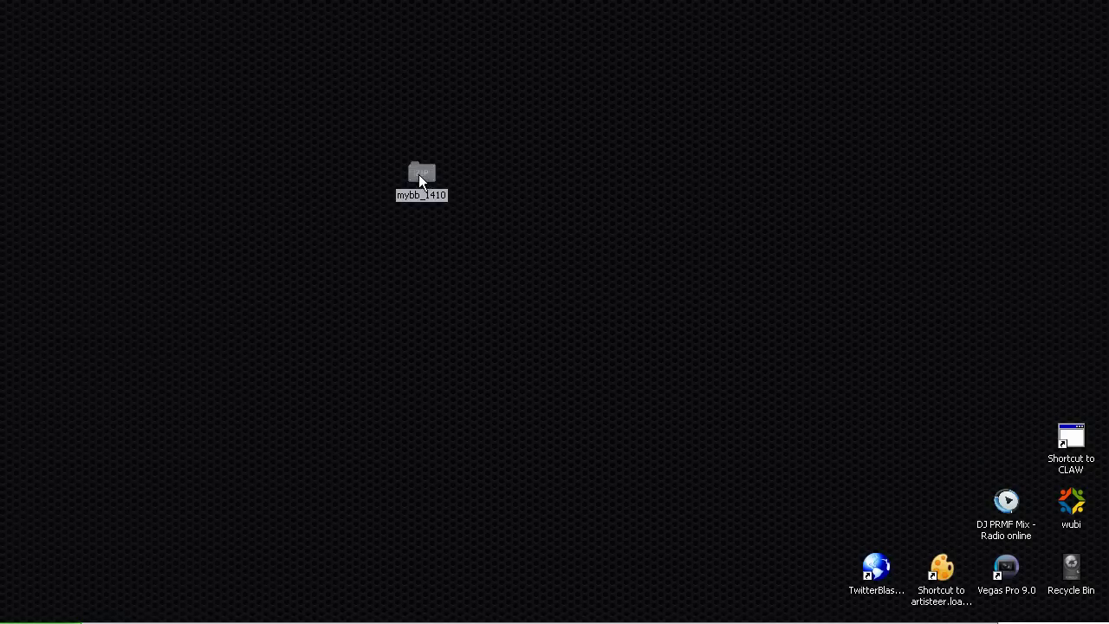
right_click(422, 174)
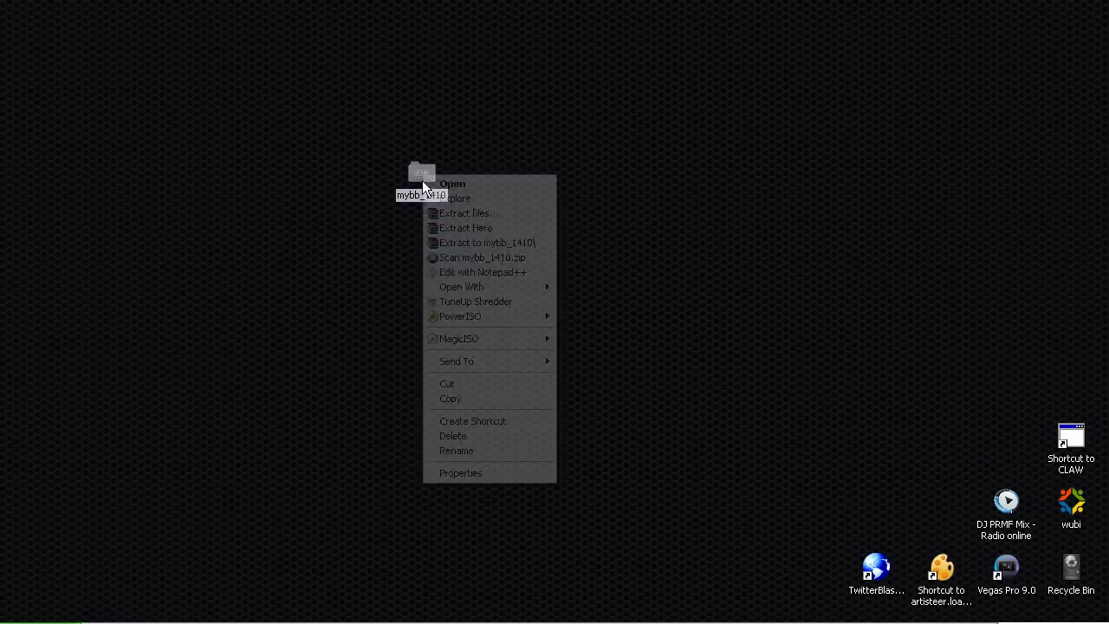
left_click(460, 227)
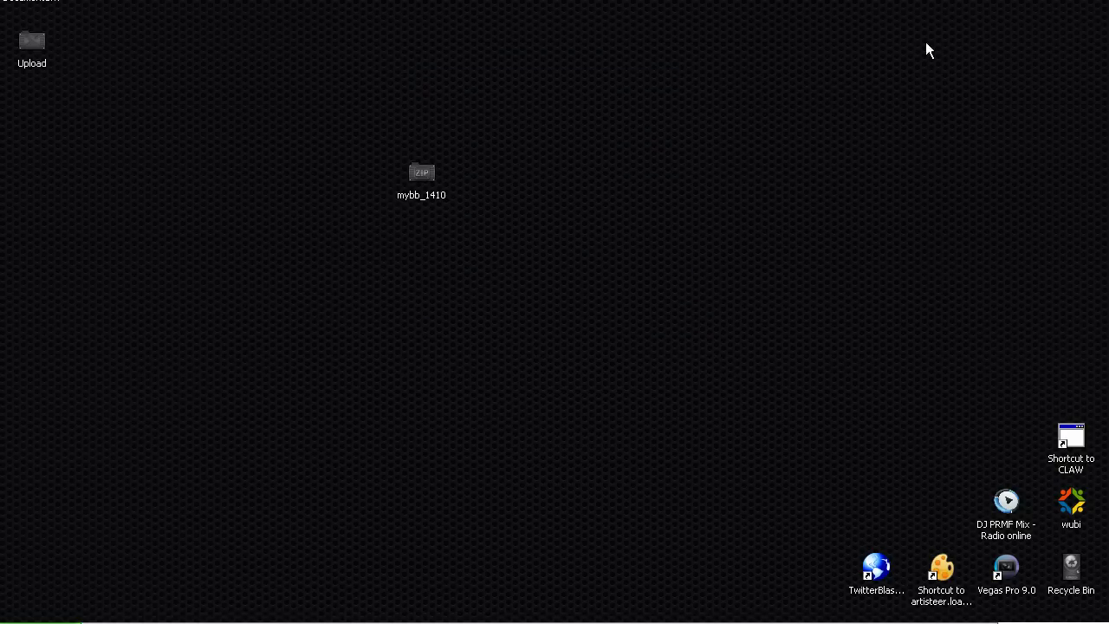
left_click_drag(31, 41, 161, 305)
left_click(419, 175)
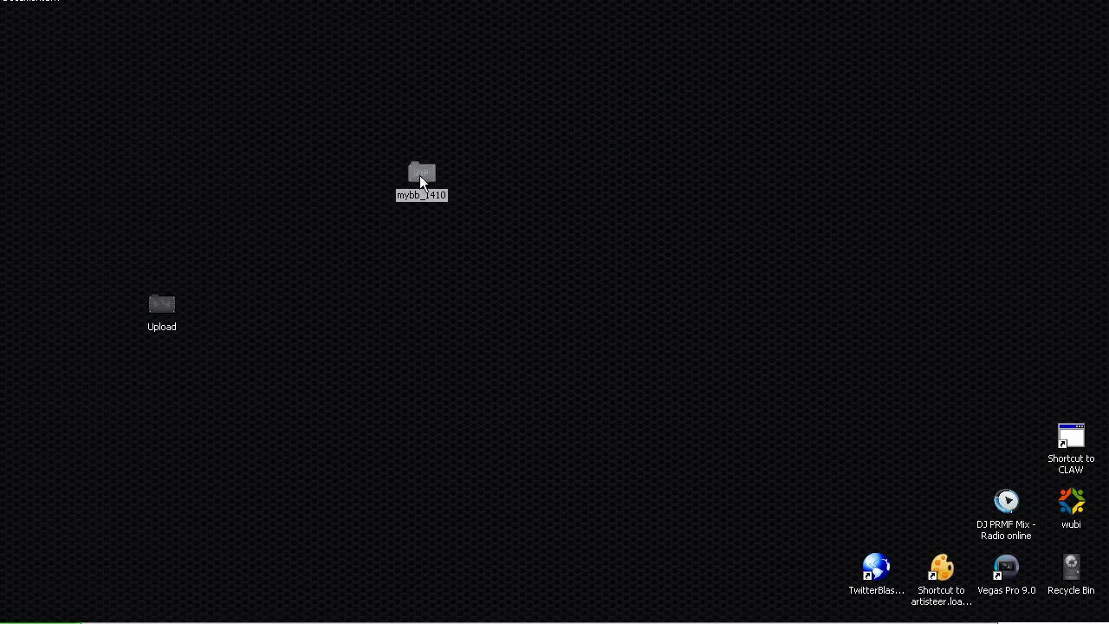
Pack all of Upload's files into a ZIP archive with WinRAR
left_click_drag(65, 91, 68, 97)
double_click(163, 308)
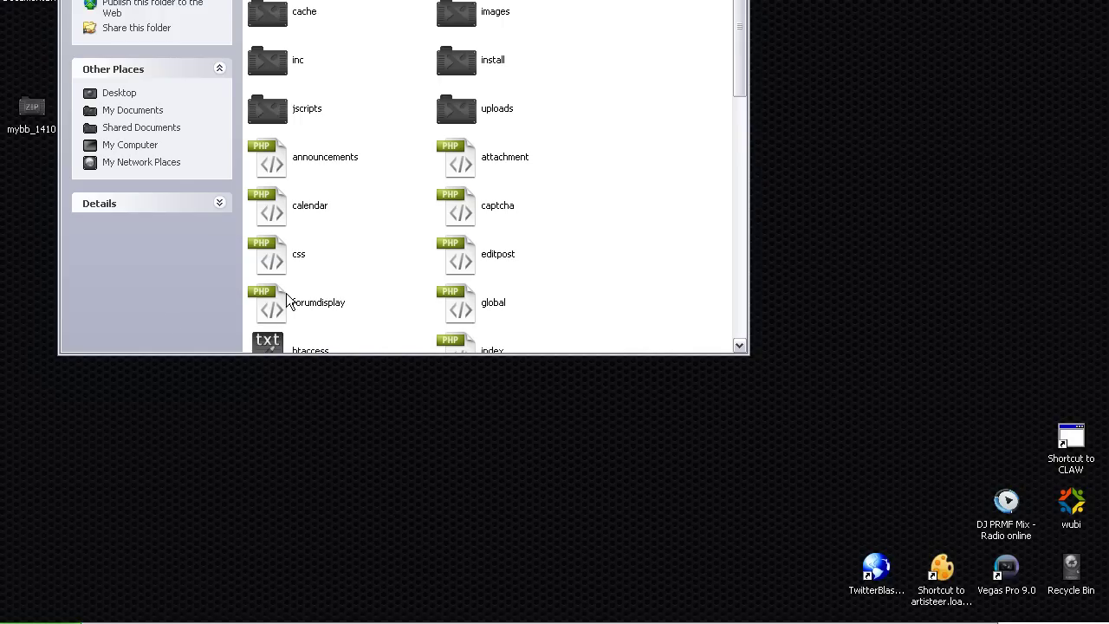
scroll(437, 227, "up", 2)
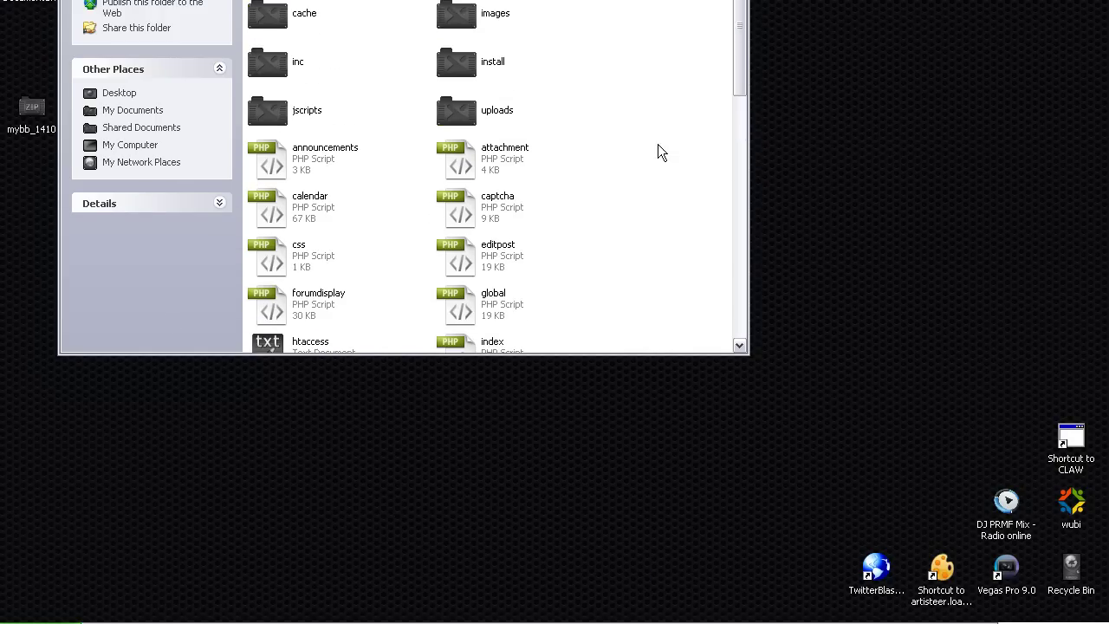
key("ctrl+a")
right_click(276, 314)
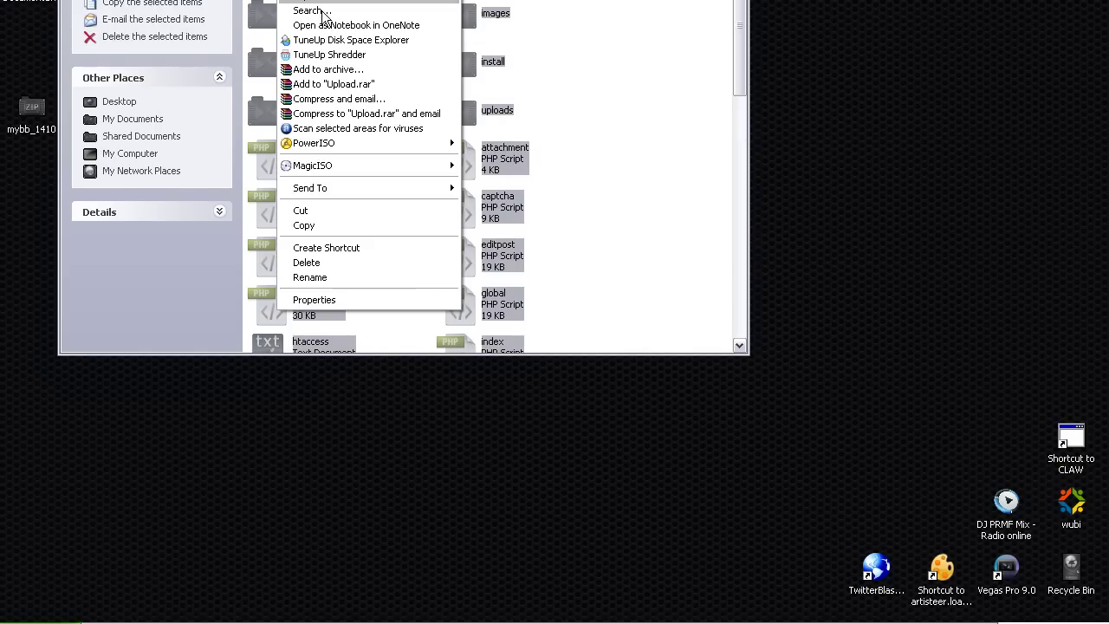
left_click(359, 77)
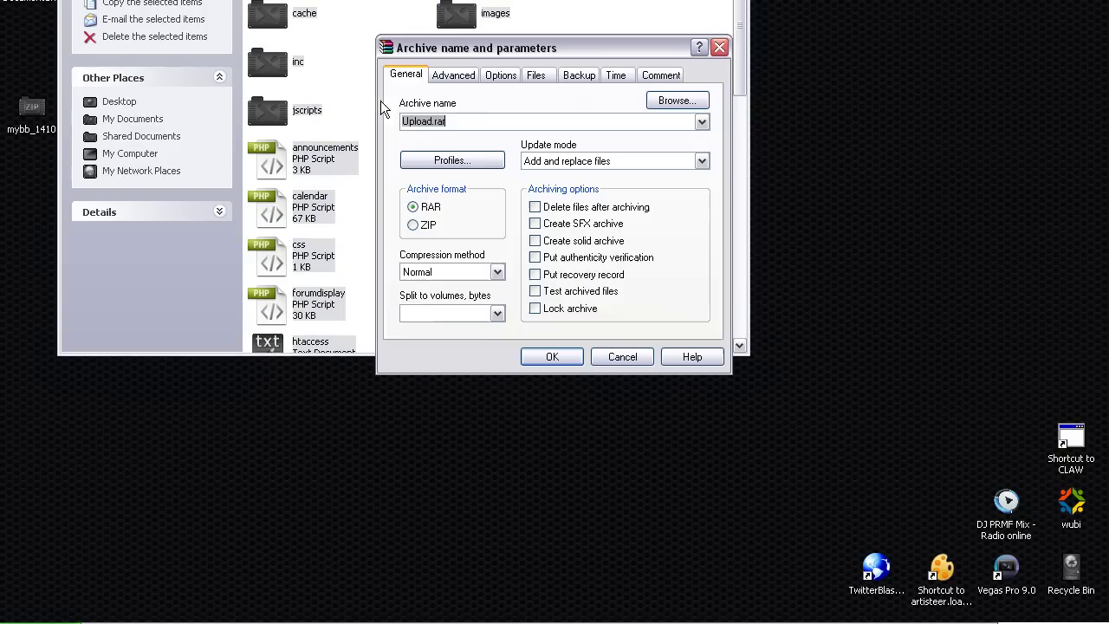
left_click(415, 228)
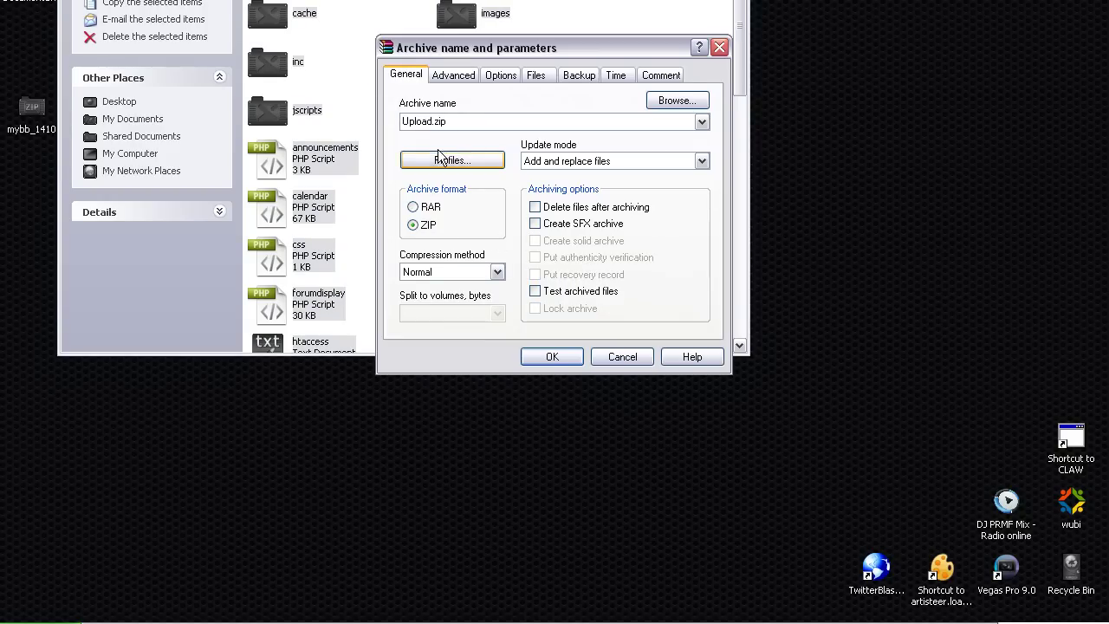
left_click(551, 357)
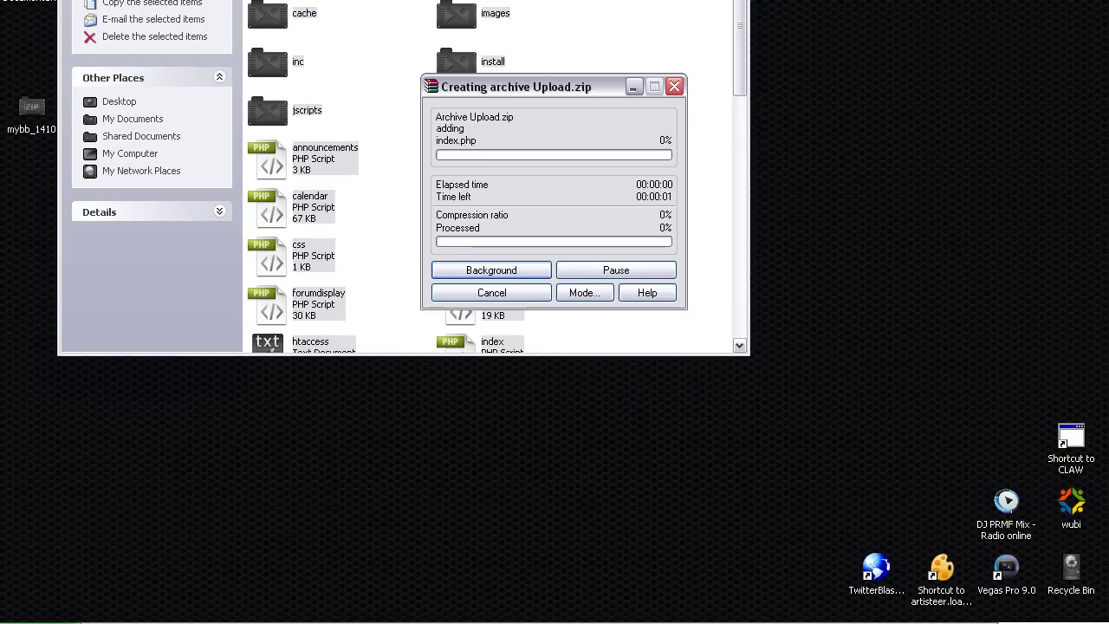
Select every file in Upload except the new Upload.zip
scroll(591, 214, "down", 3)
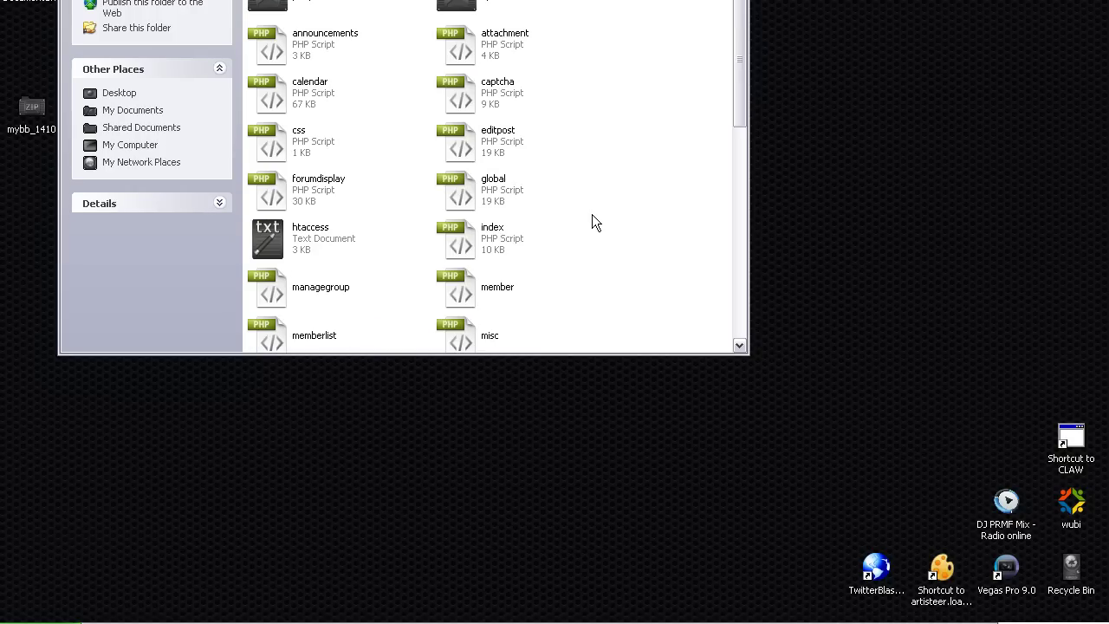
key("ctrl+a")
left_click_drag(745, 122, 723, 336)
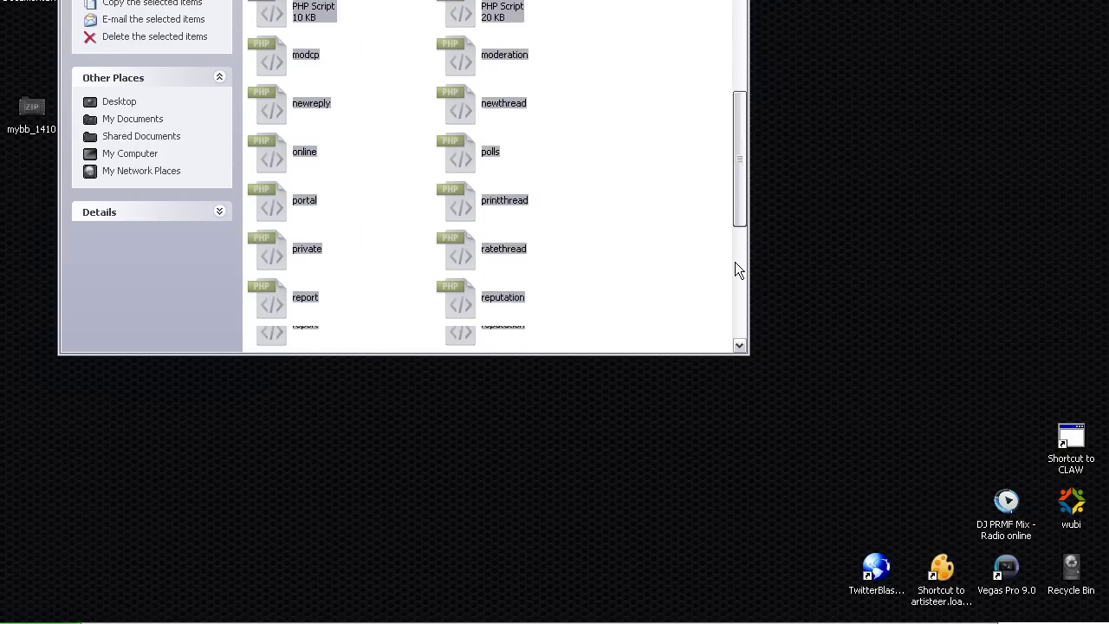
left_click(308, 331, "ctrl")
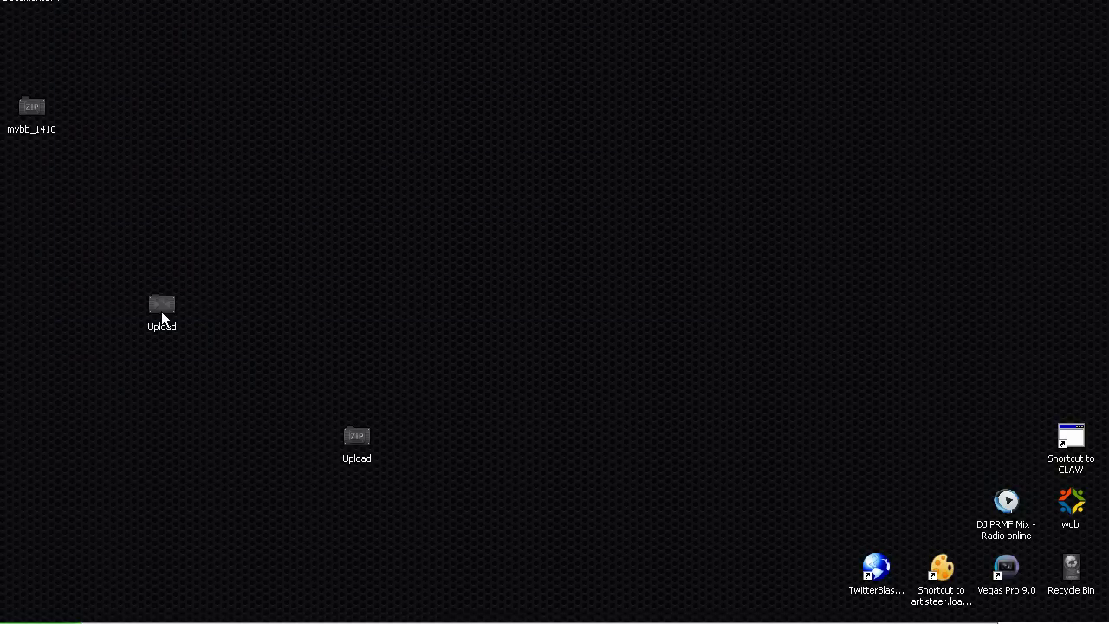
Upload Upload.zip from the desktop into the 88uutt2 folder in File Manager
left_click_drag(161, 308, 32, 178)
left_click(356, 442)
left_click_drag(356, 438, 336, 285)
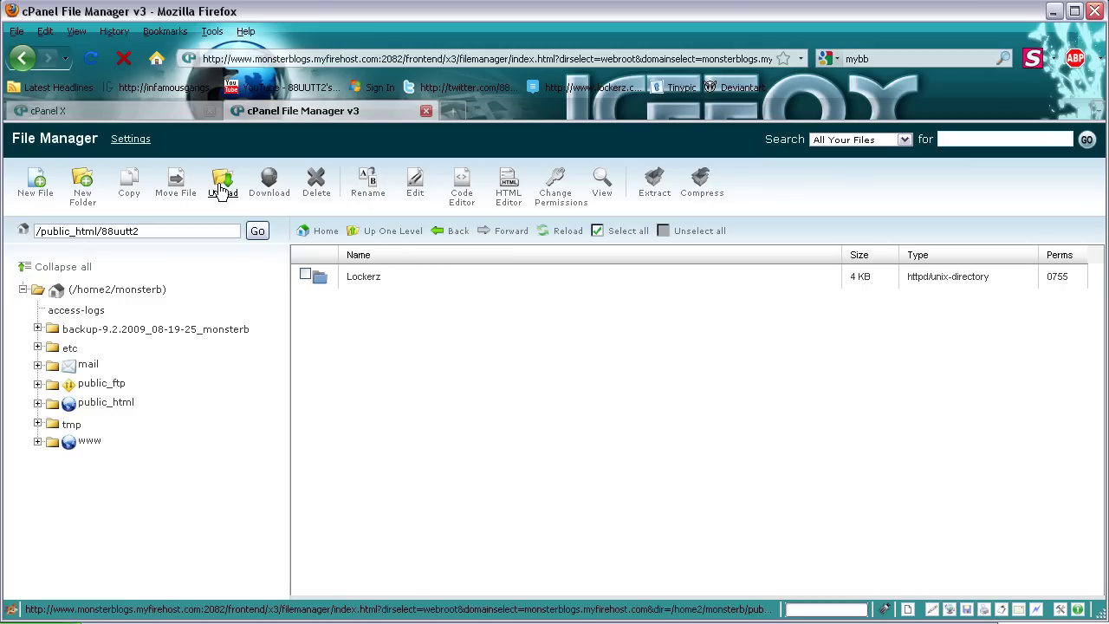
left_click(223, 183)
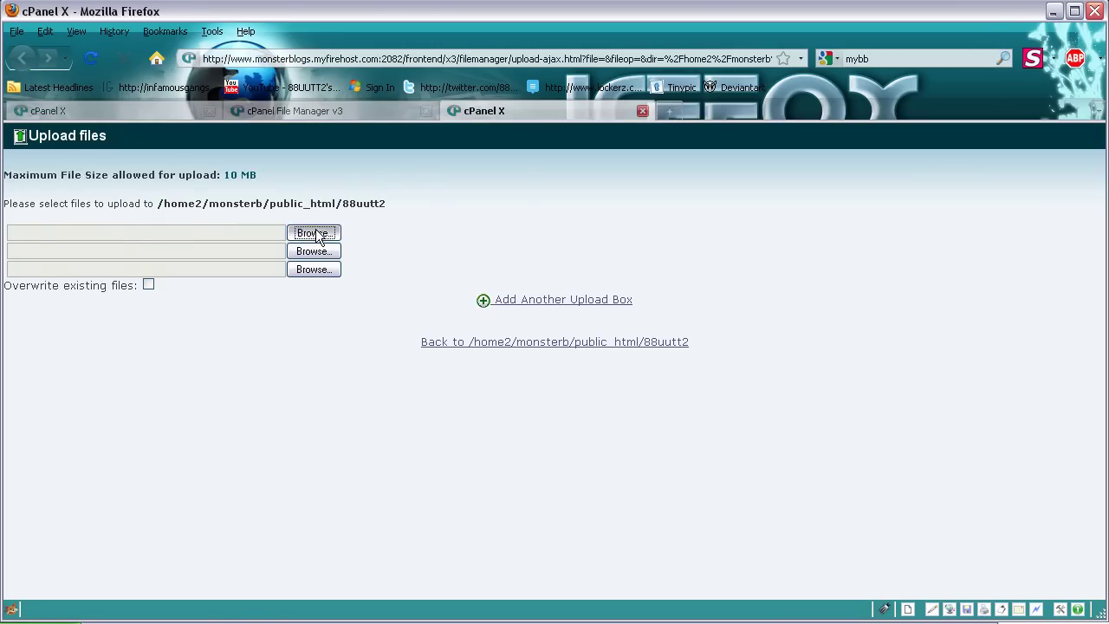
left_click(317, 234)
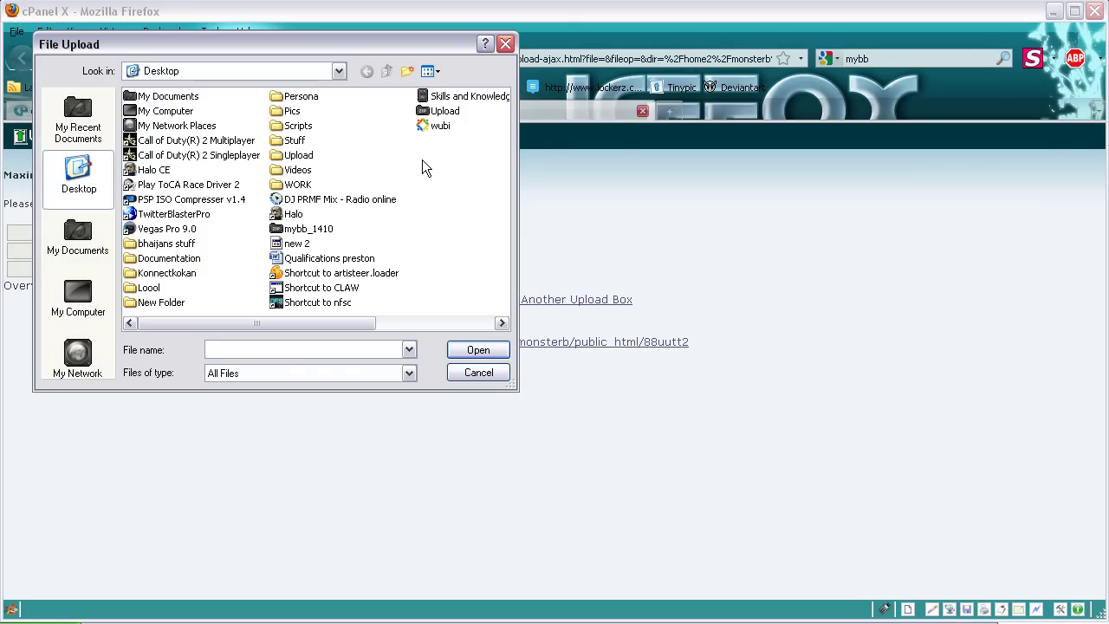
left_click(441, 111)
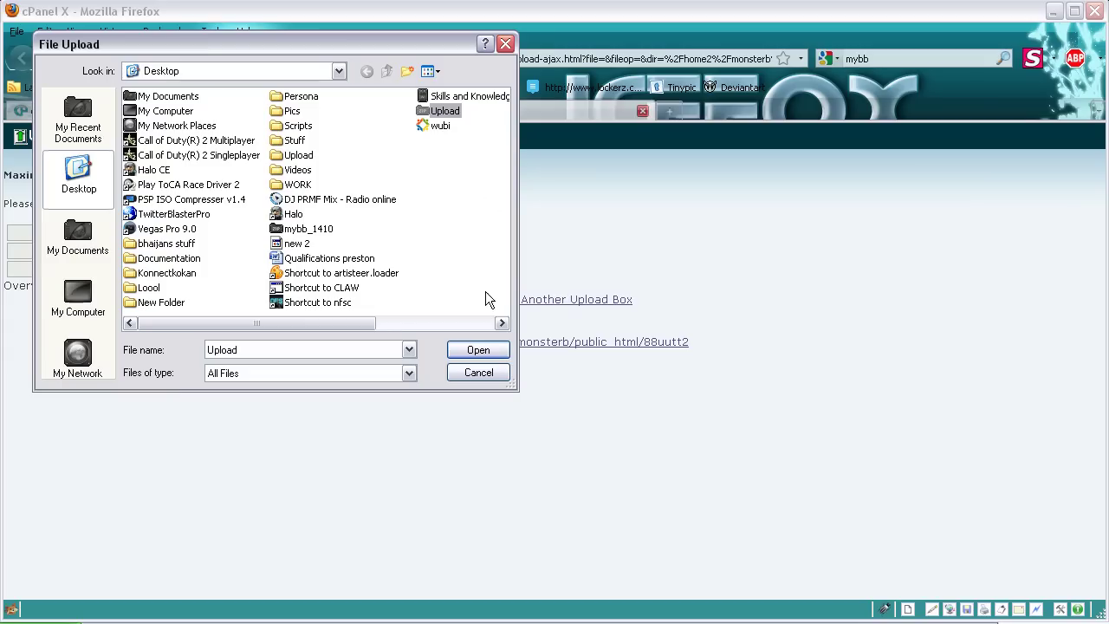
left_click(479, 350)
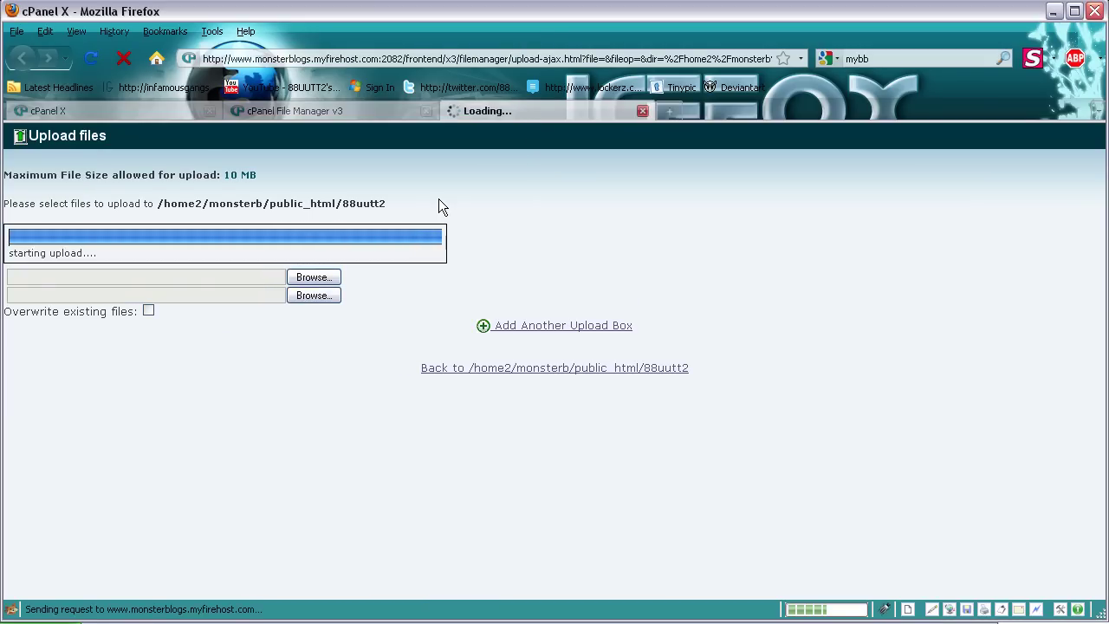
left_click(642, 113)
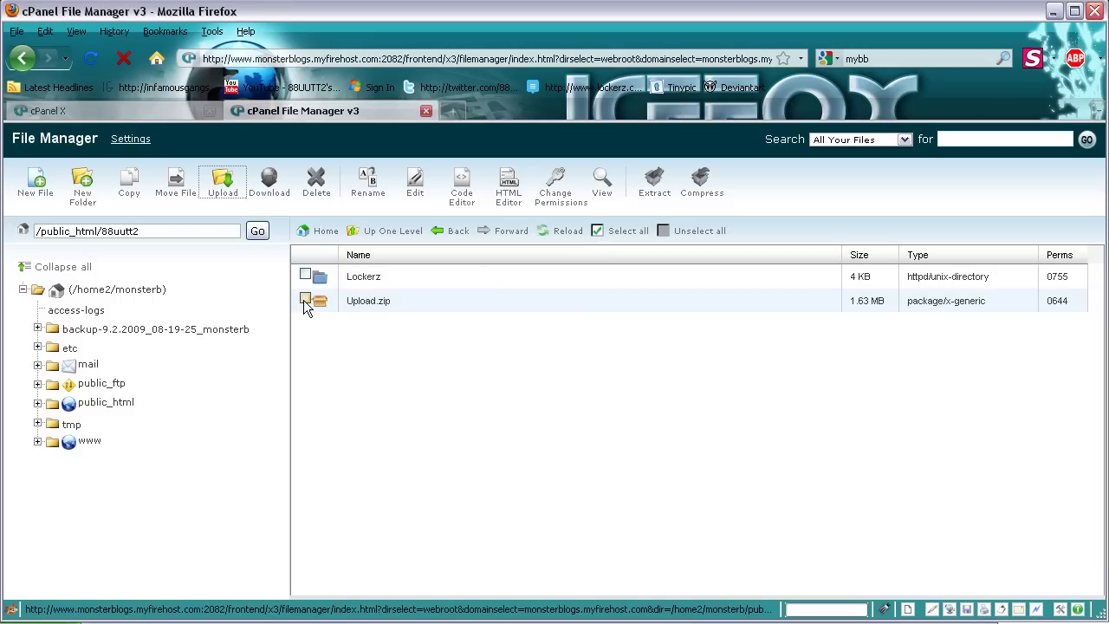
Extract Upload.zip into 88uutt2 and close the extraction results
left_click(520, 301)
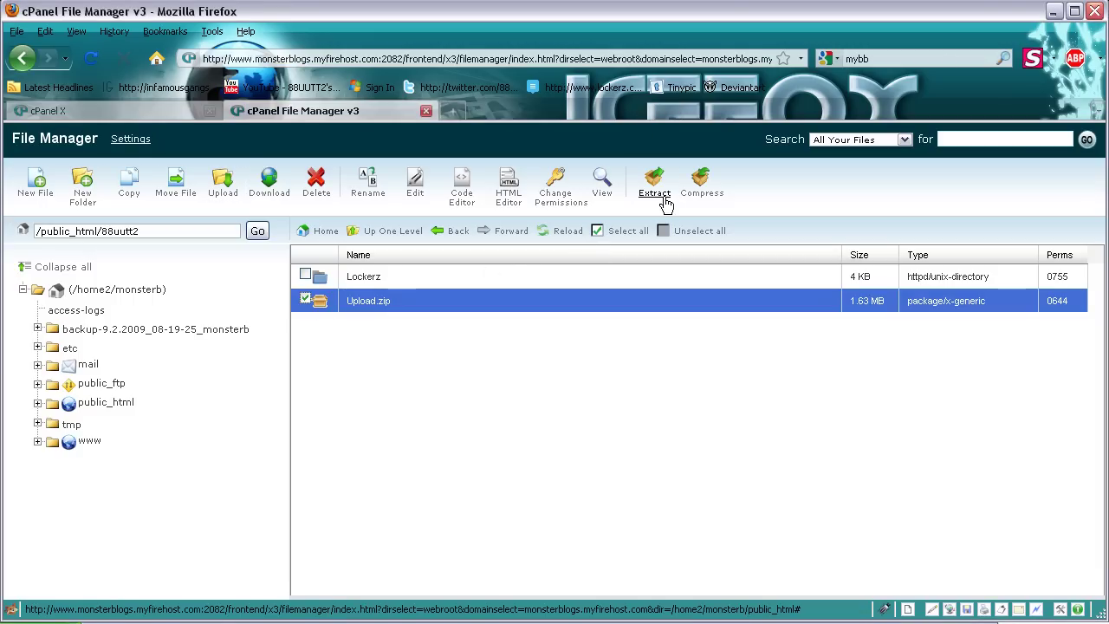
left_click(654, 182)
left_click(672, 430)
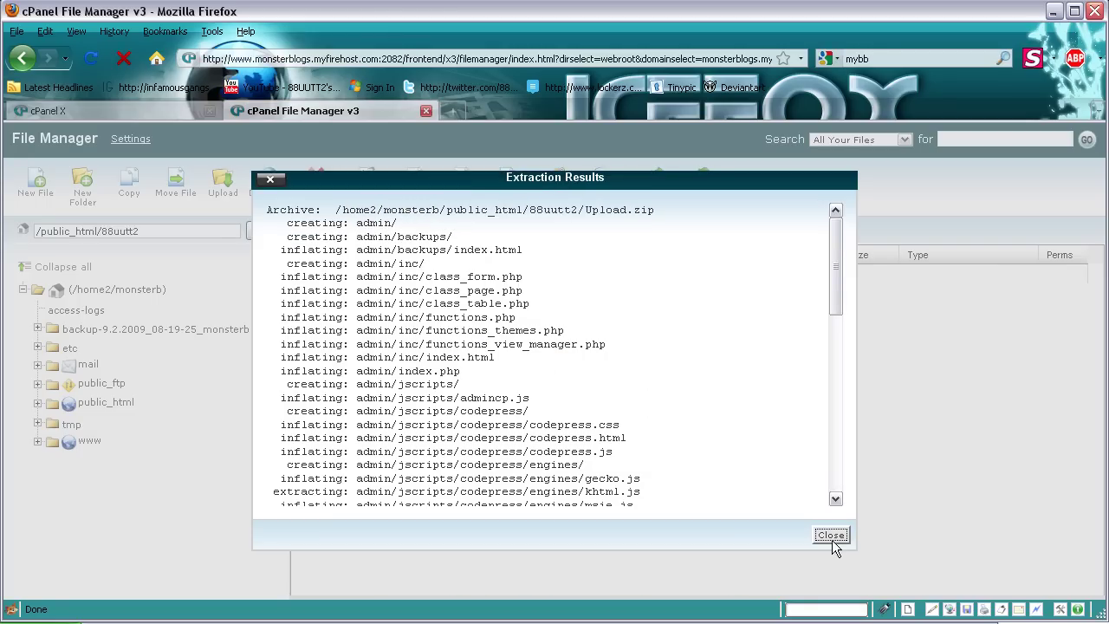
left_click(831, 536)
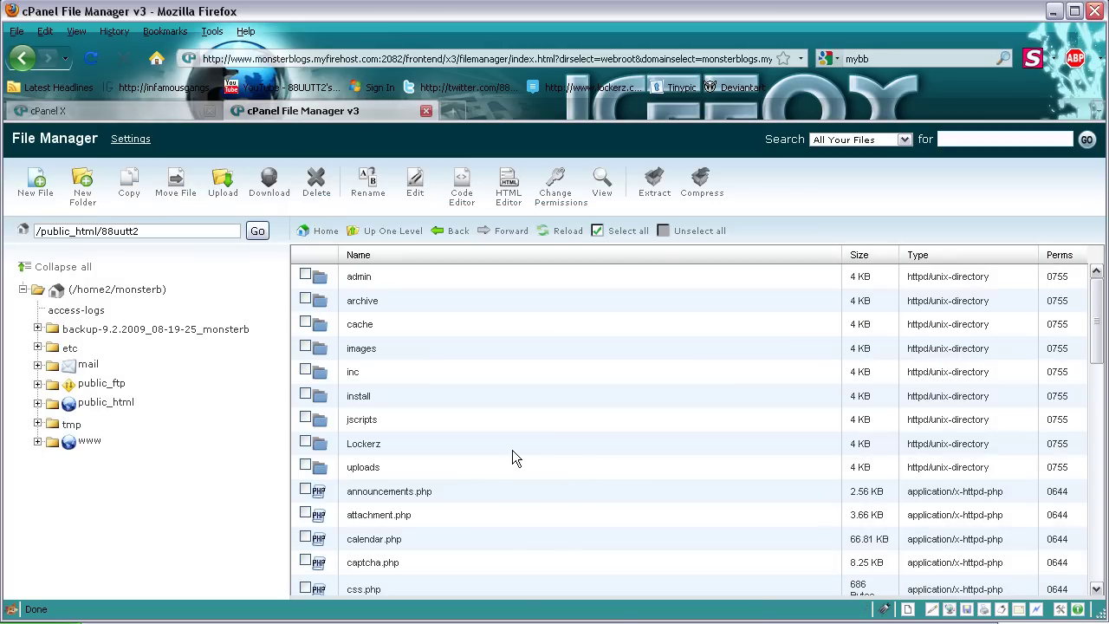
Create the MySQL database 'utube' (monsterb_utube) from cPanel's MySQL Databases page
left_click(90, 112)
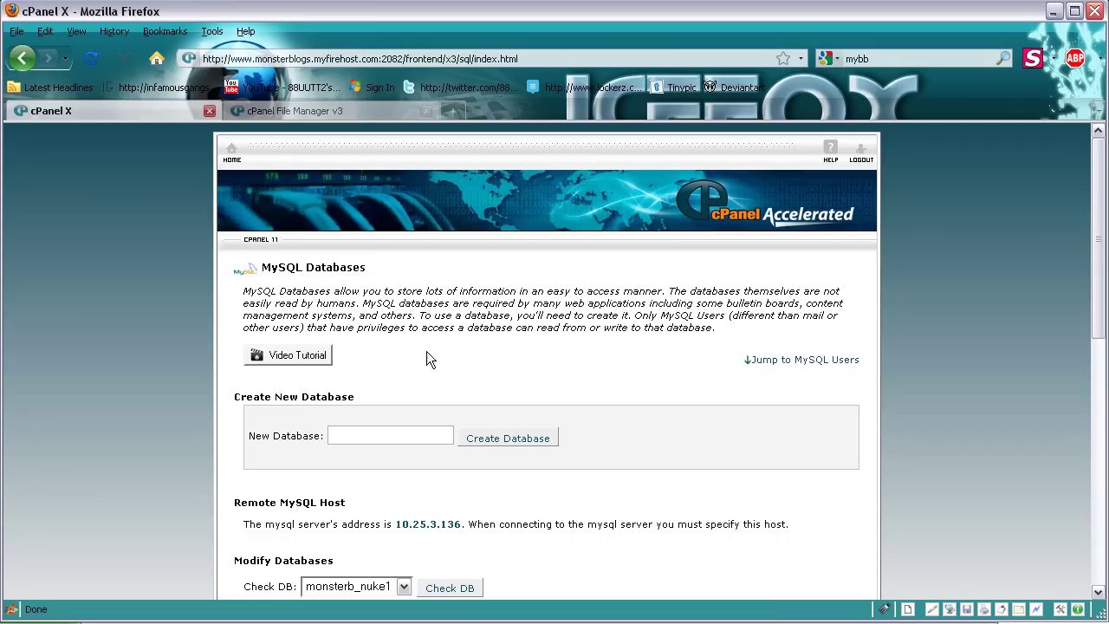
left_click(231, 154)
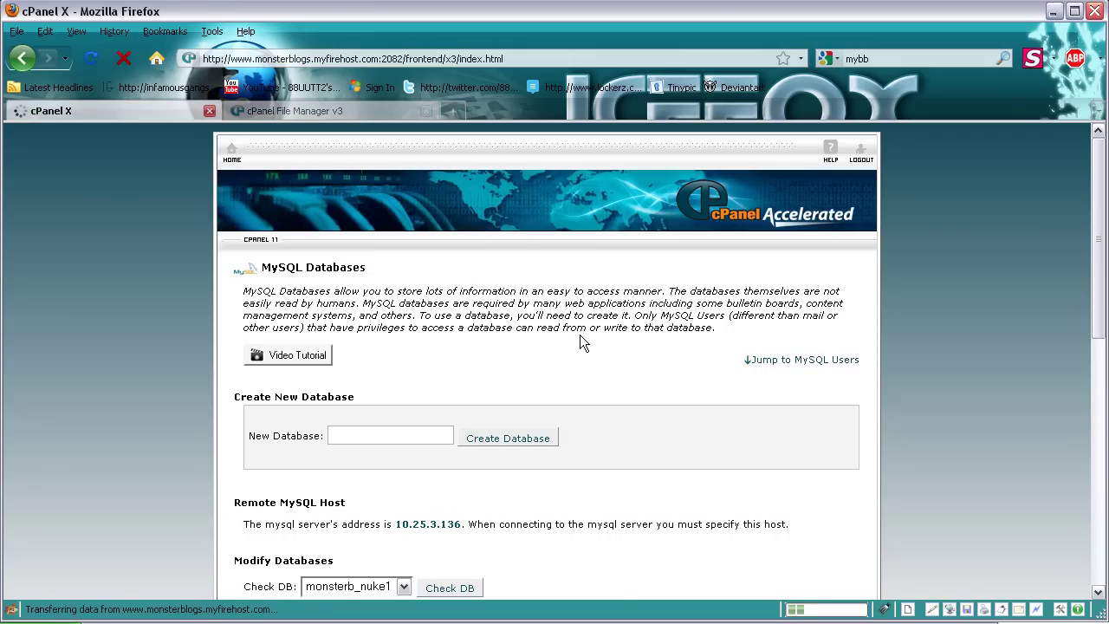
scroll(492, 411, "down", 6)
scroll(491, 411, "down", 2)
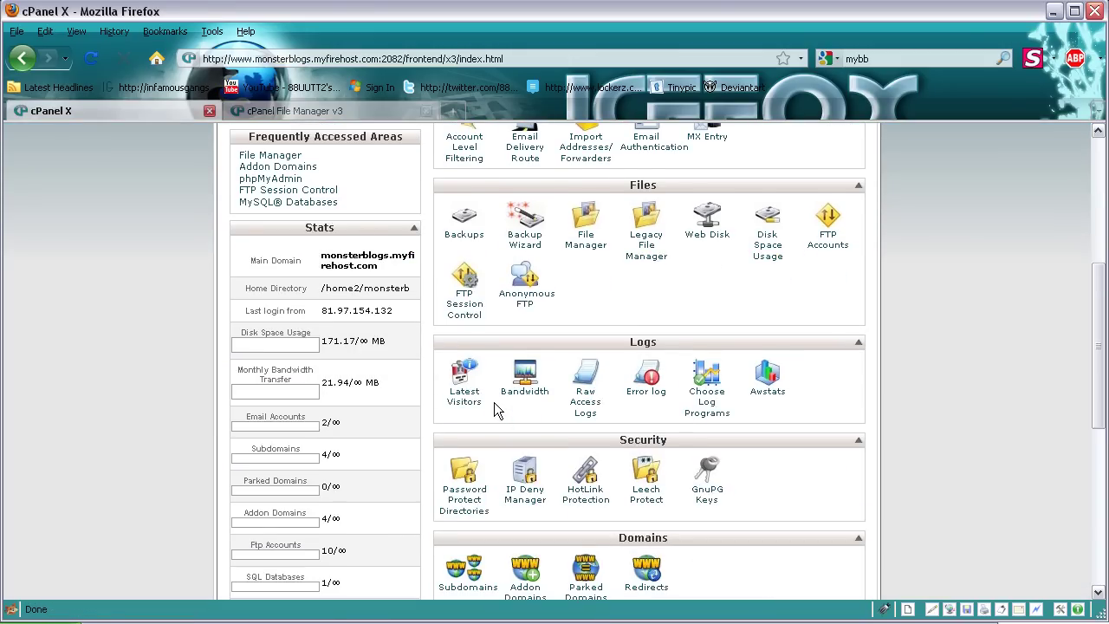
scroll(491, 411, "down", 3)
left_click(477, 528)
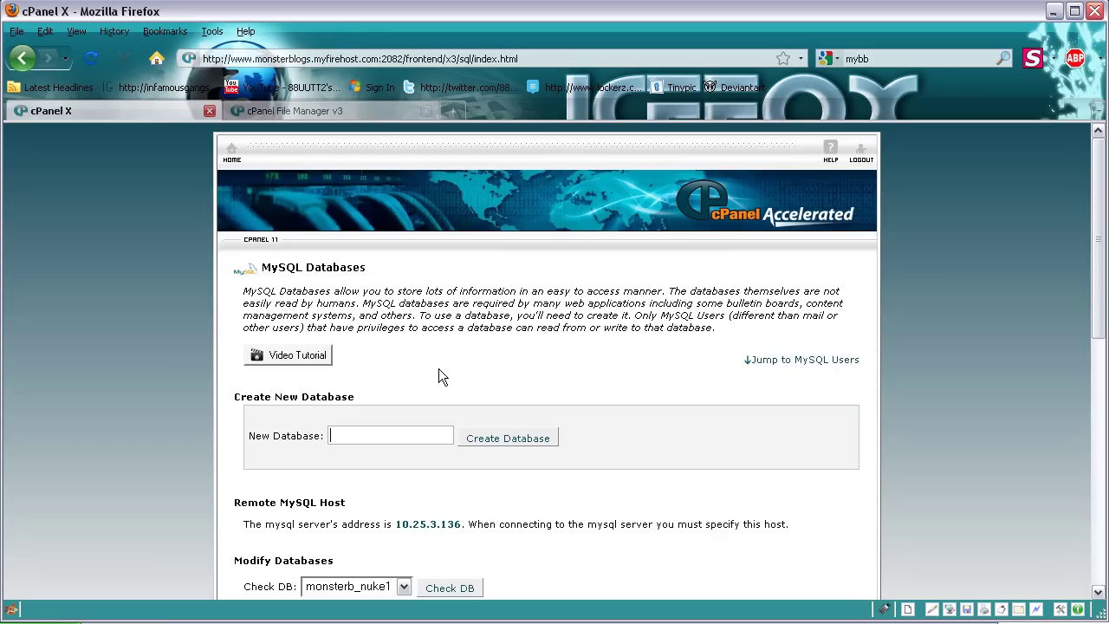
type("utube")
left_click(479, 440)
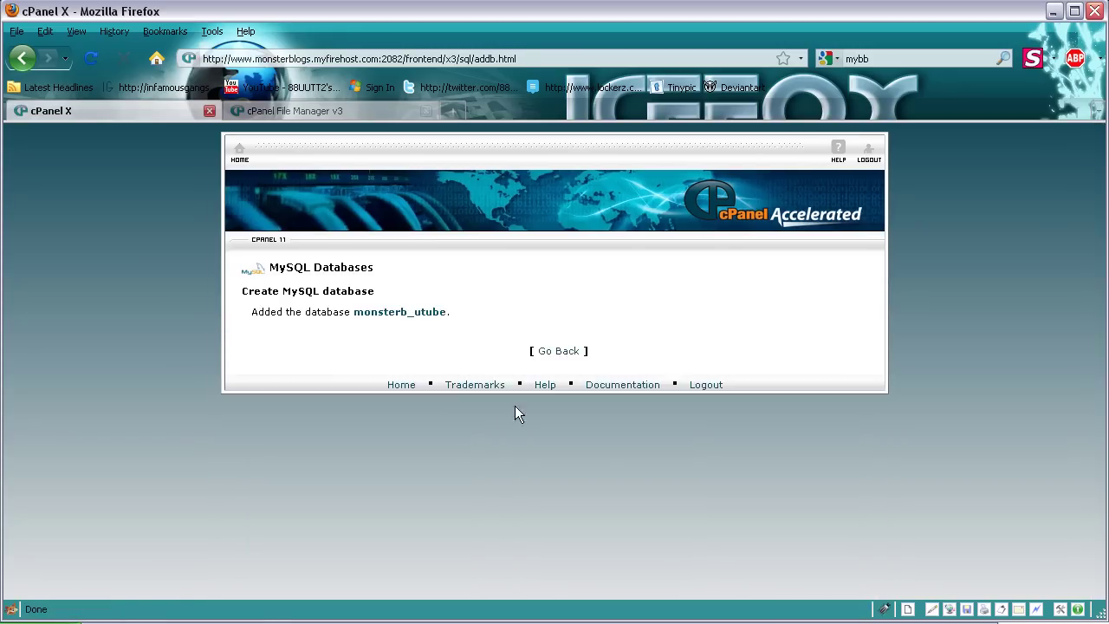
left_click(561, 355)
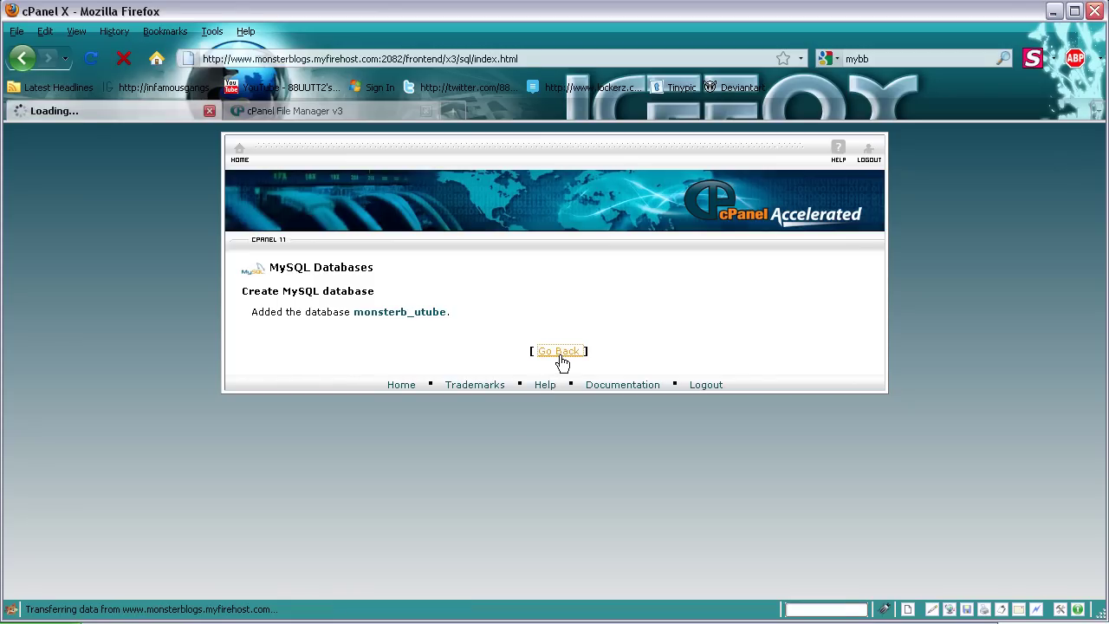
Add MySQL user monsterb_utube, entering the chosen password twice
scroll(507, 397, "down", 9)
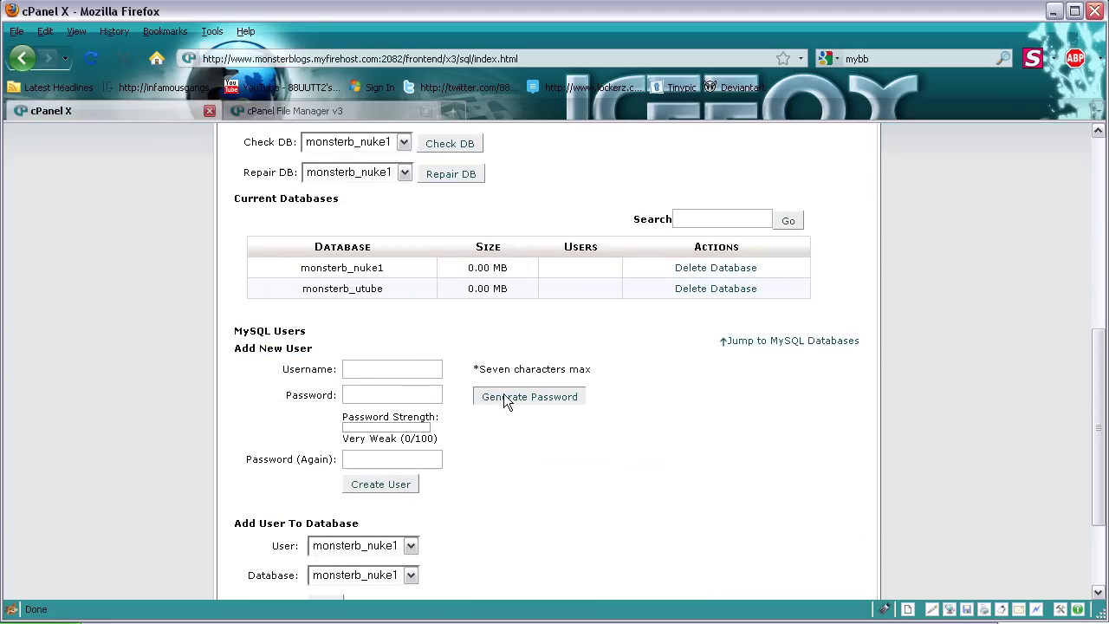
left_click(395, 368)
key("Tab")
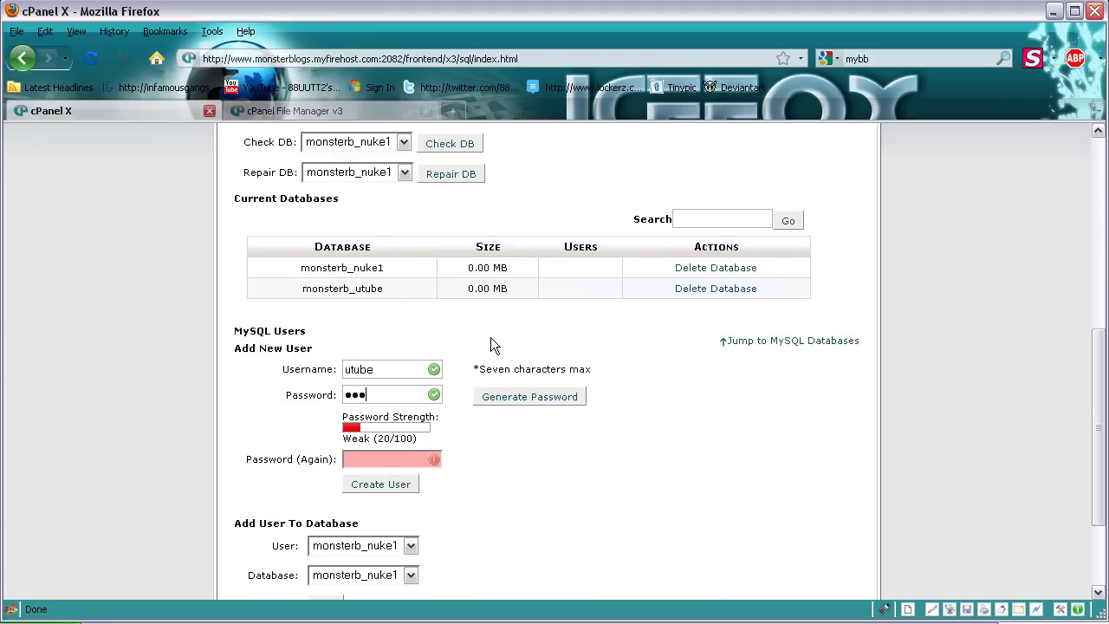
key("Tab")
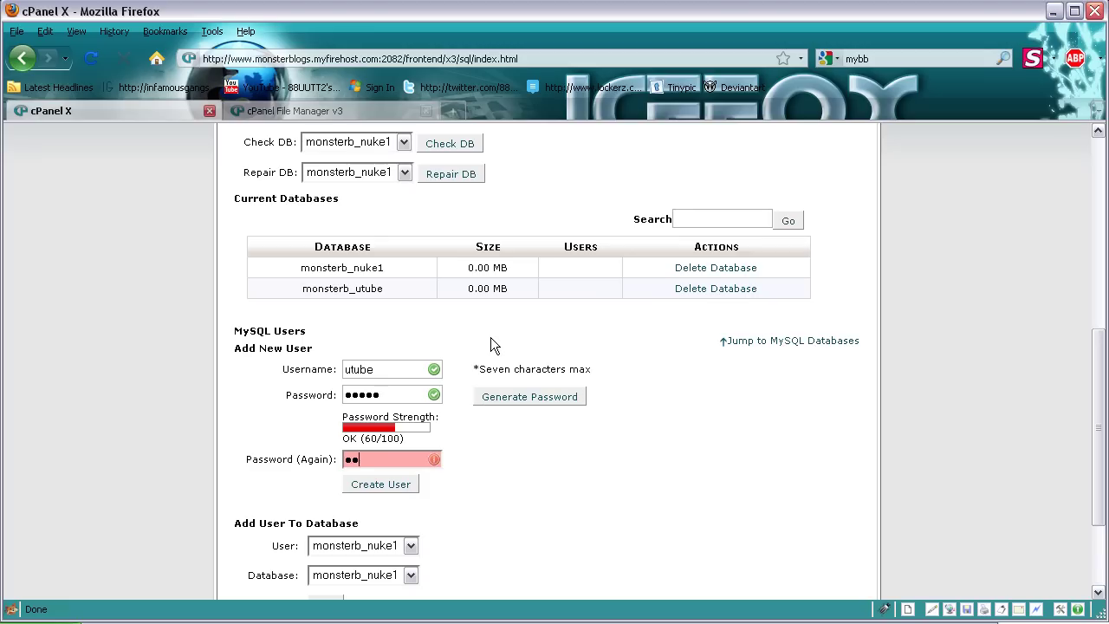
left_click(397, 487)
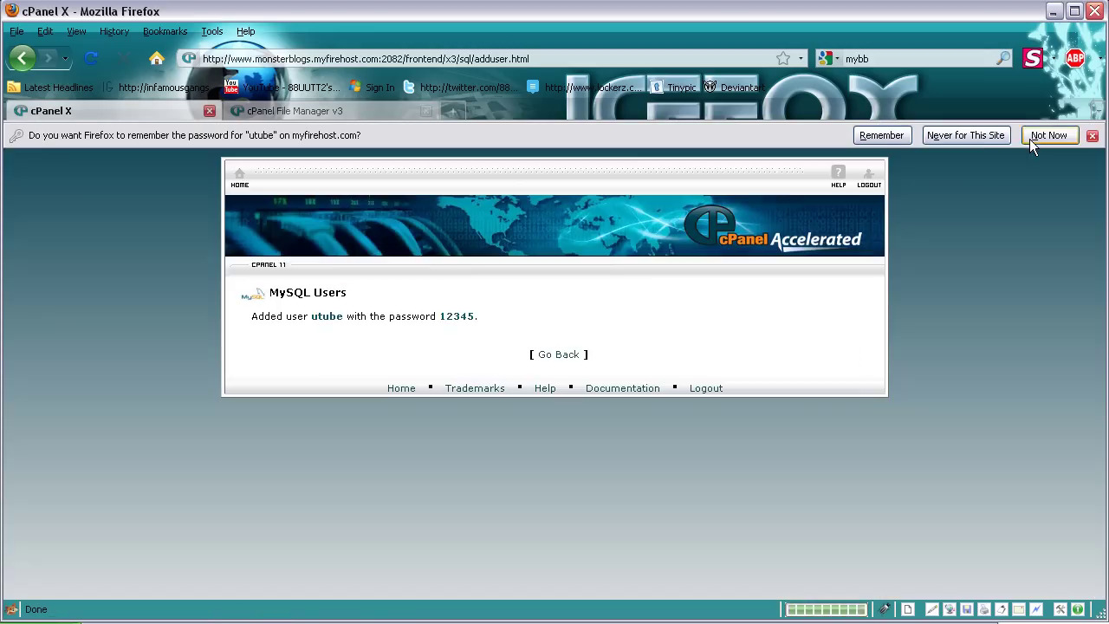
Decline saving the password, go back, and return to the File Manager tab
left_click(1066, 132)
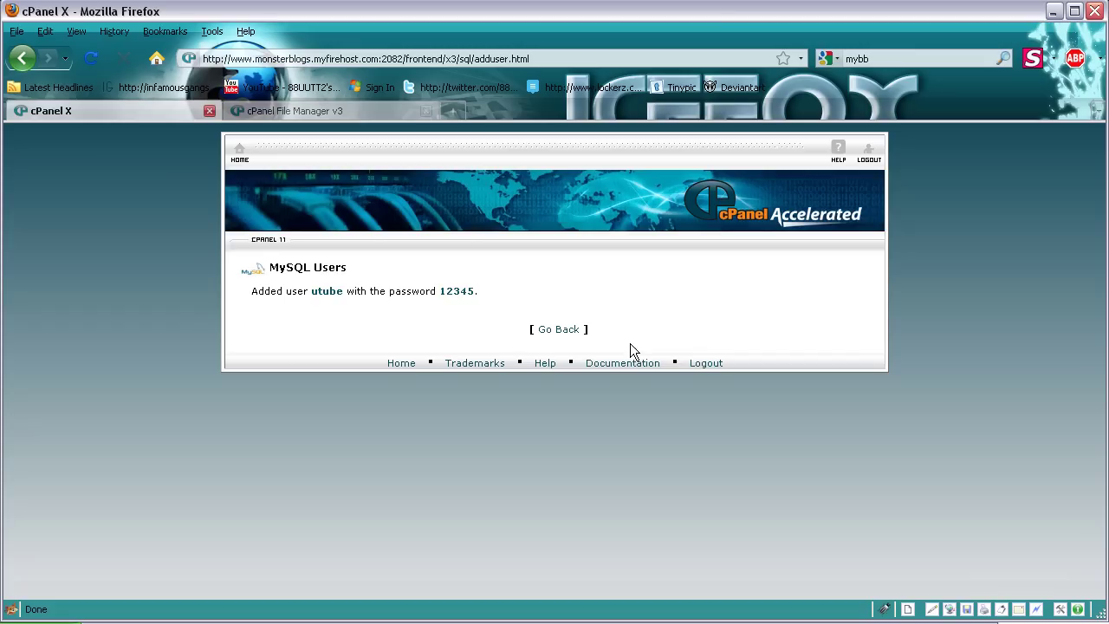
left_click(554, 332)
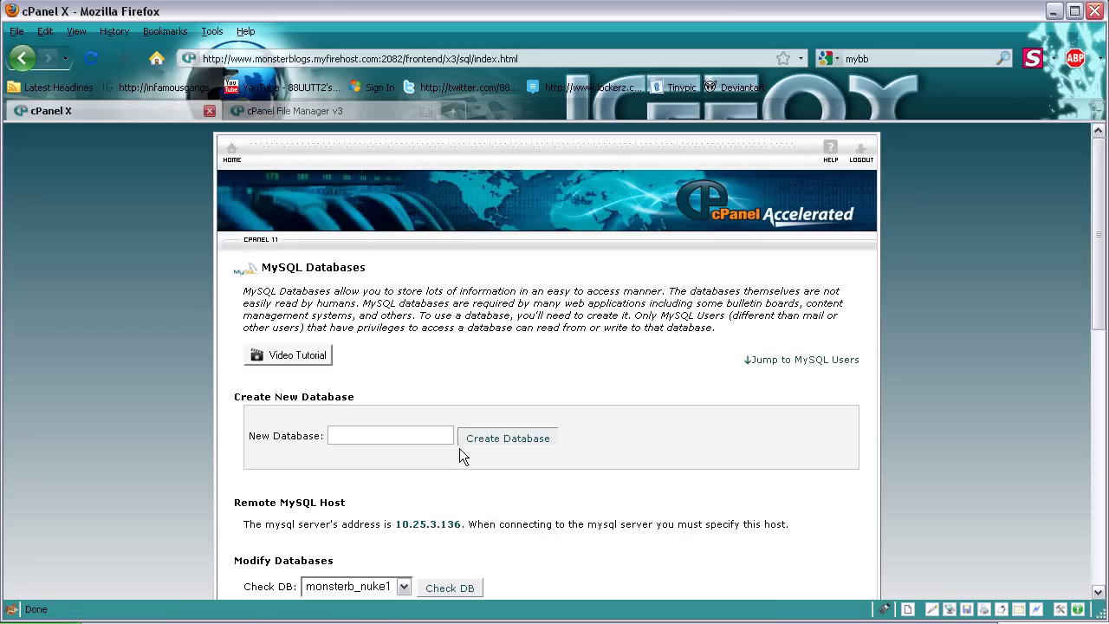
scroll(456, 453, "down", 8)
scroll(454, 459, "down", 5)
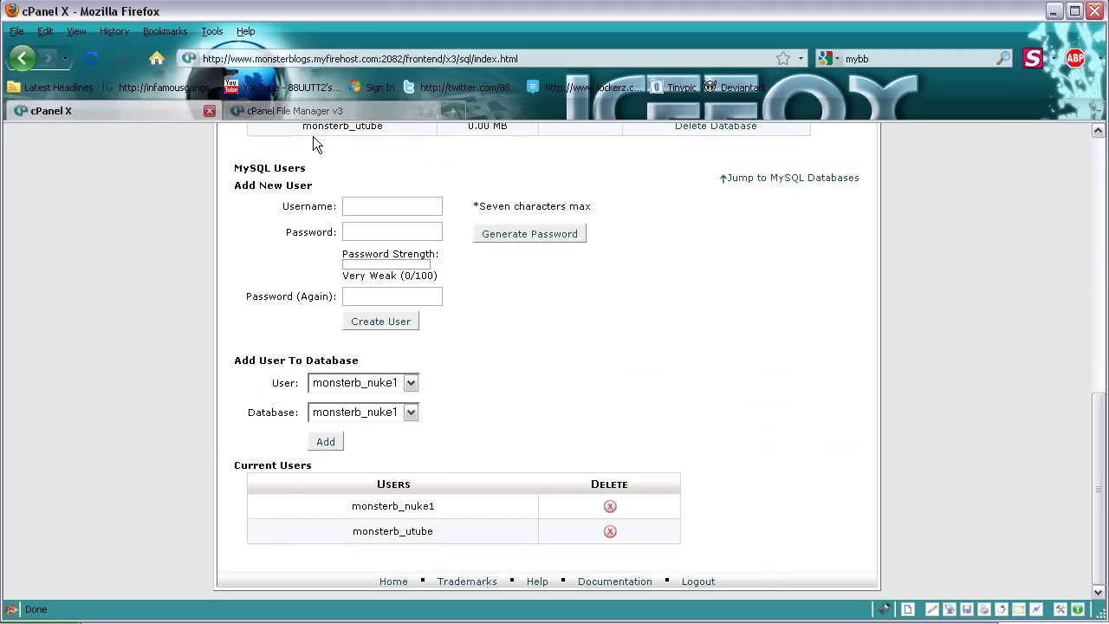
left_click(299, 111)
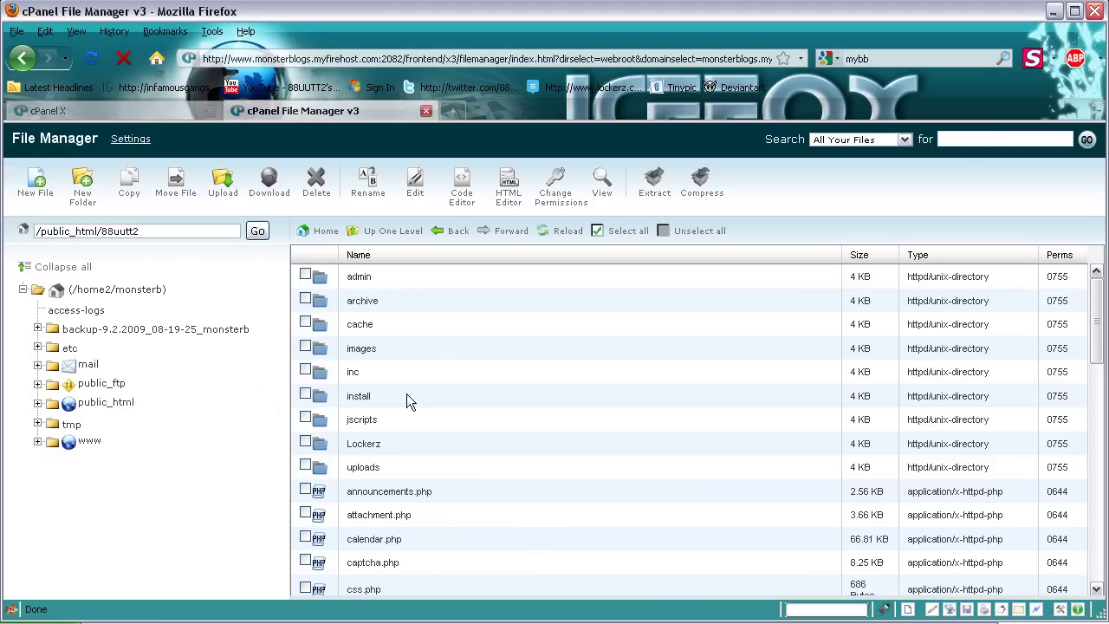
Load 88uutt2.co.cc/install in a new tab to reach the MyBB Installation Wizard
left_click(451, 112)
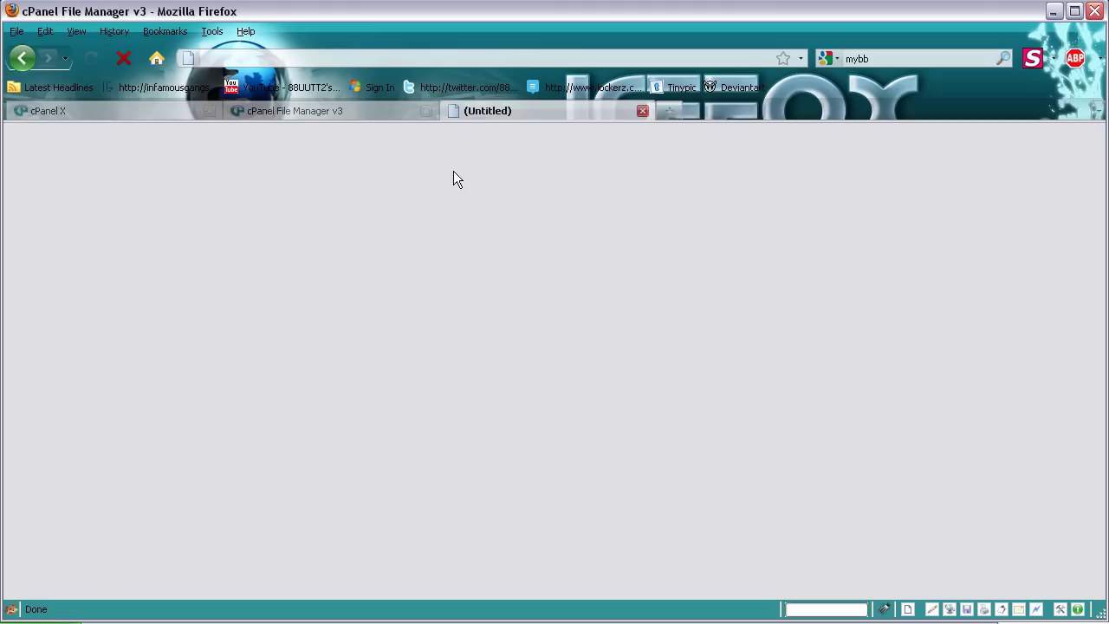
type("88uu")
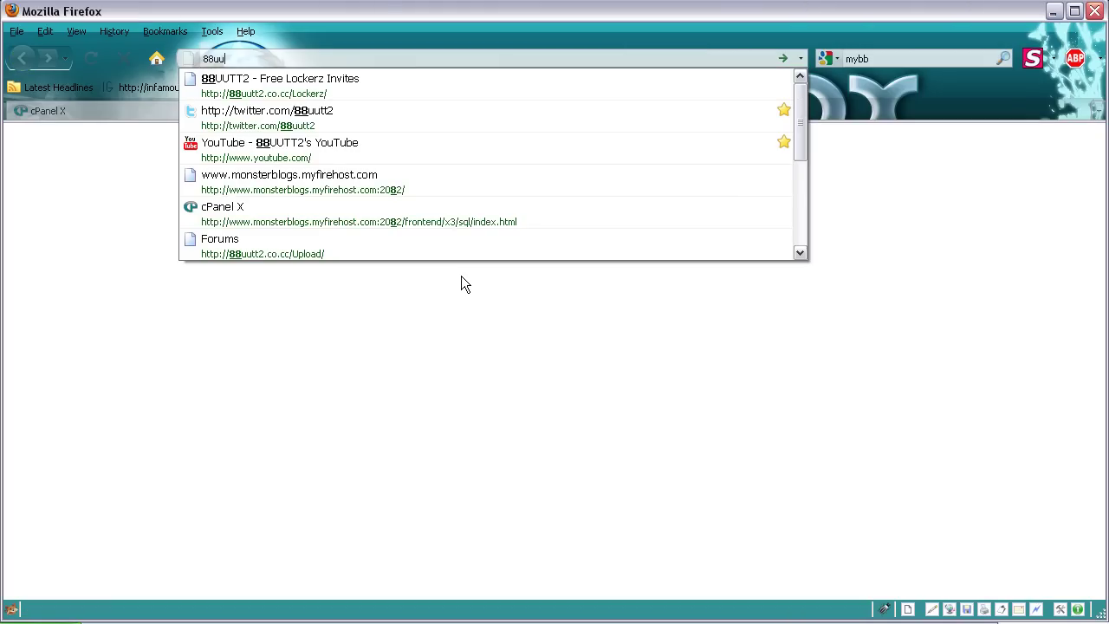
type("tt2.co.cc")
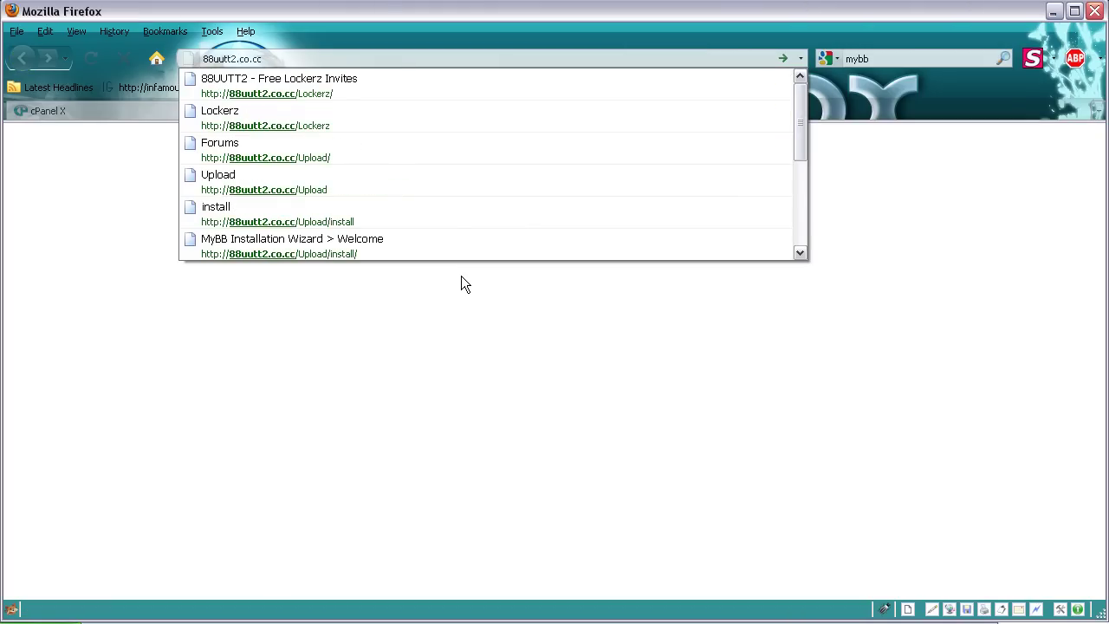
type("/install")
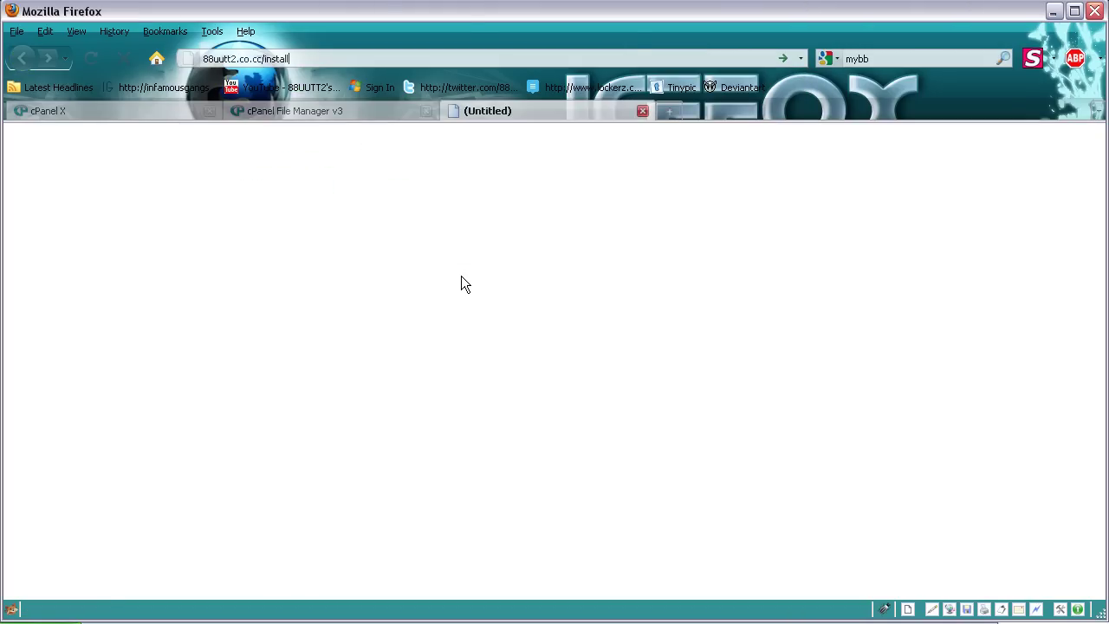
key("Return")
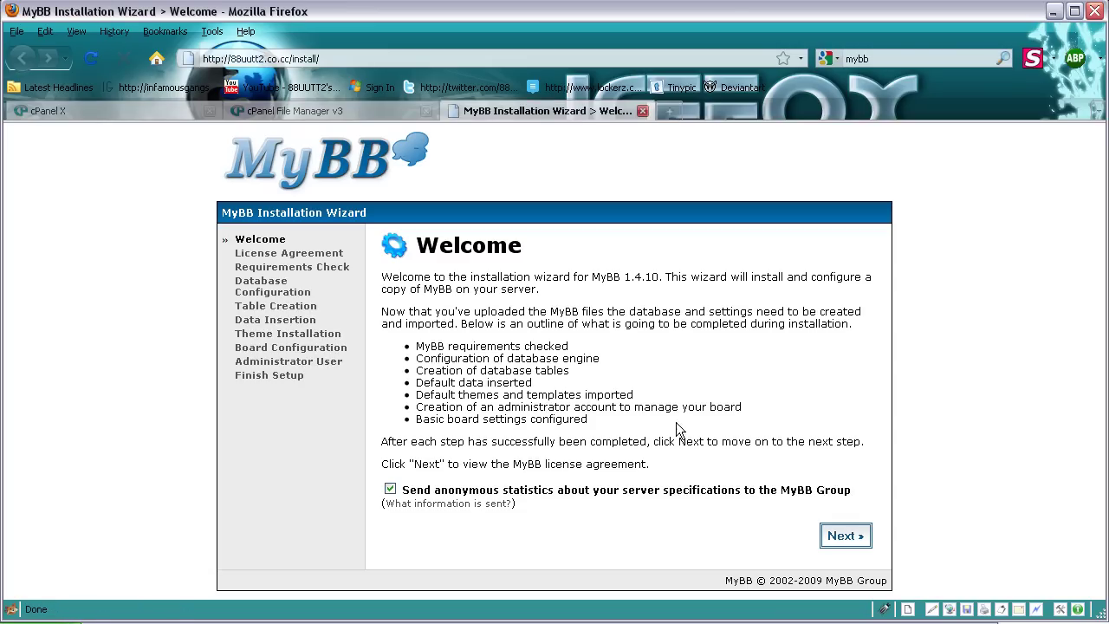
Advance the installer past the welcome and license pages to the requirements check
left_click(855, 538)
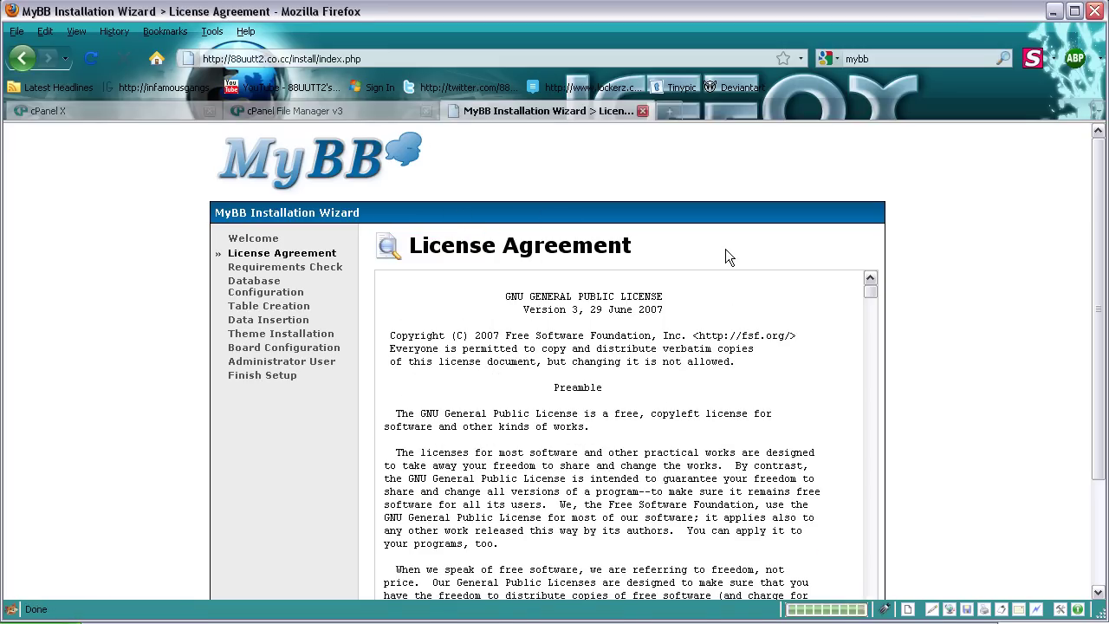
scroll(779, 338, "down", 1)
scroll(858, 381, "down", 9)
scroll(898, 402, "down", 1)
scroll(955, 465, "down", 2)
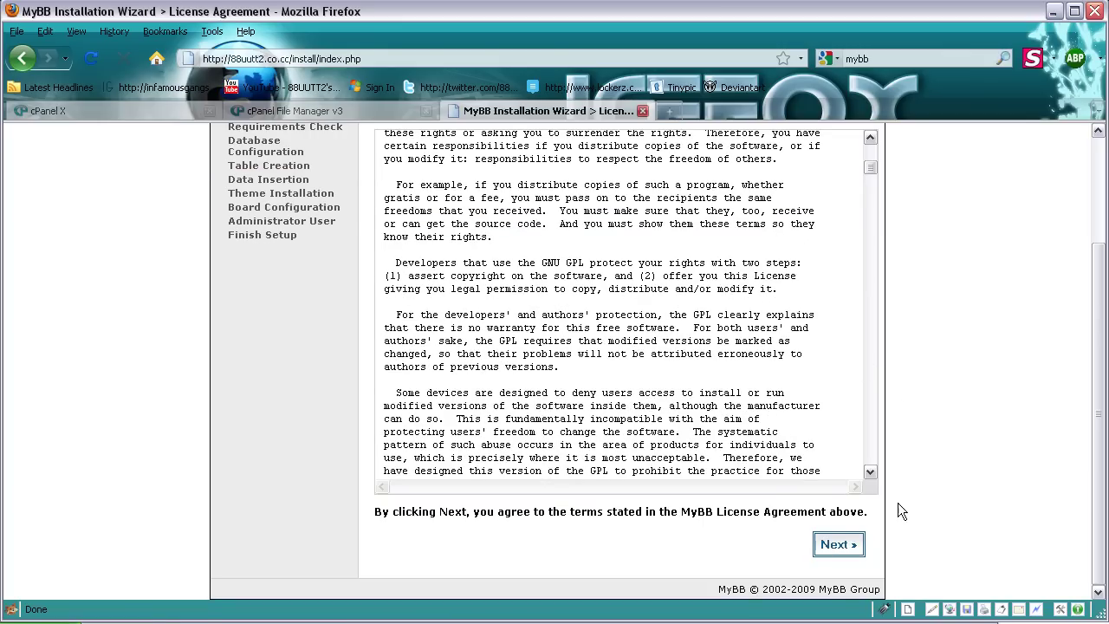
left_click(837, 545)
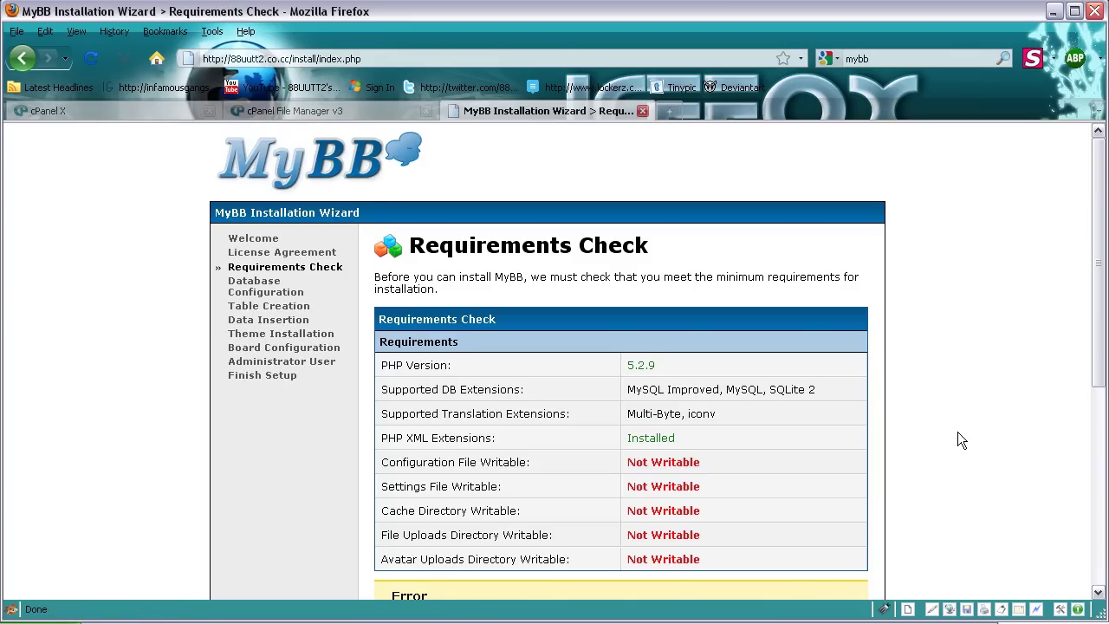
scroll(953, 441, "down", 3)
scroll(703, 337, "down", 4)
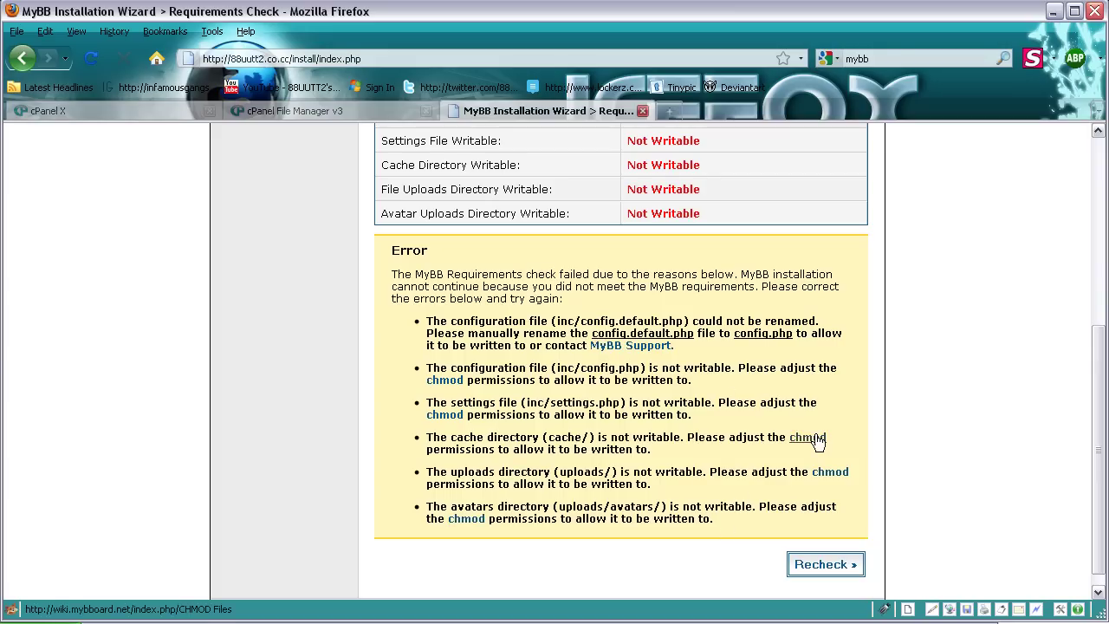
Fix permissions in File Manager, recheck requirements, and continue to Database Configuration
left_click(318, 113)
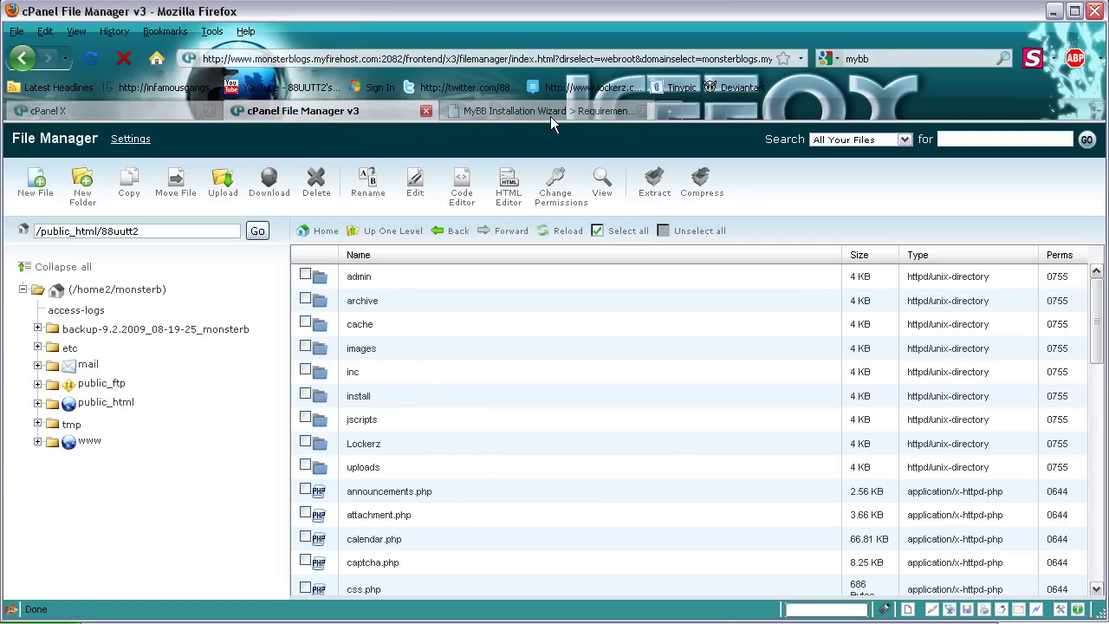
left_click(550, 113)
scroll(777, 292, "up", 5)
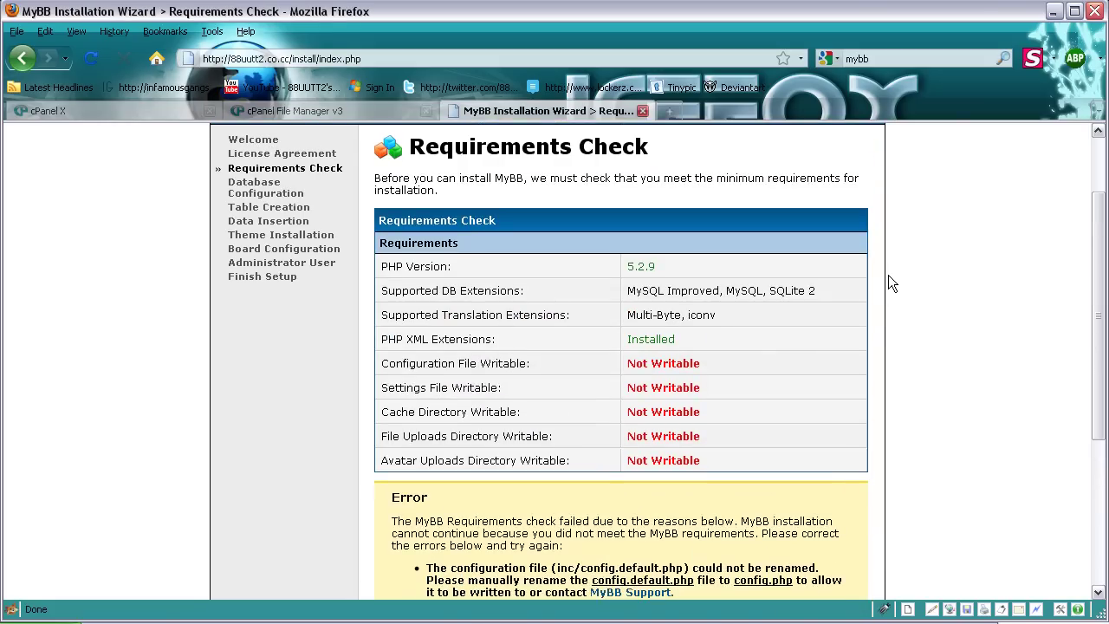
key("F5")
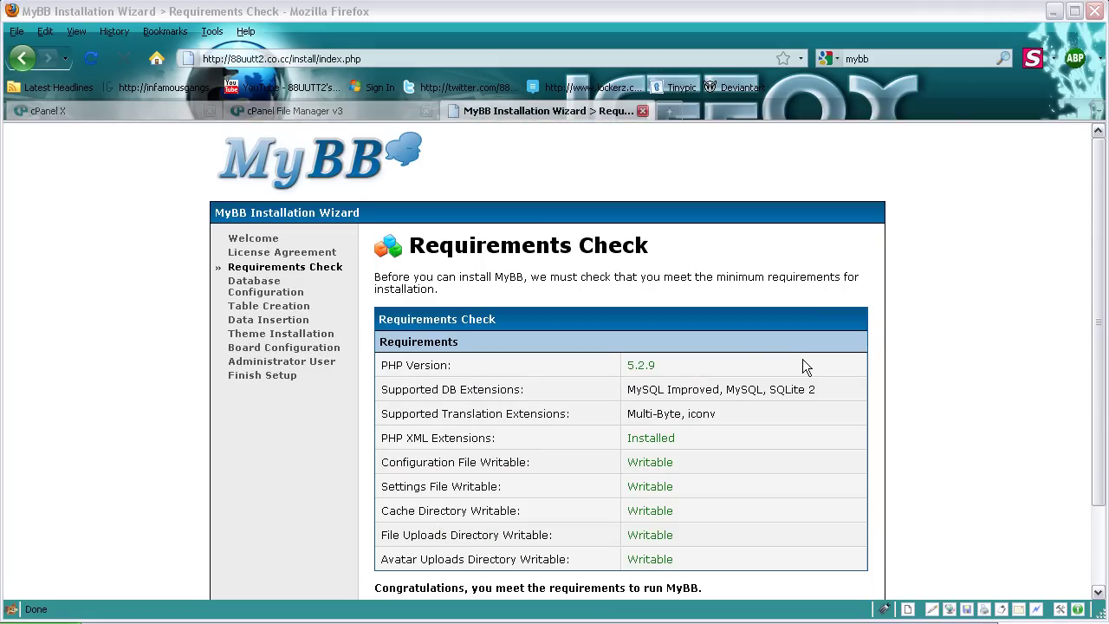
left_click(837, 543)
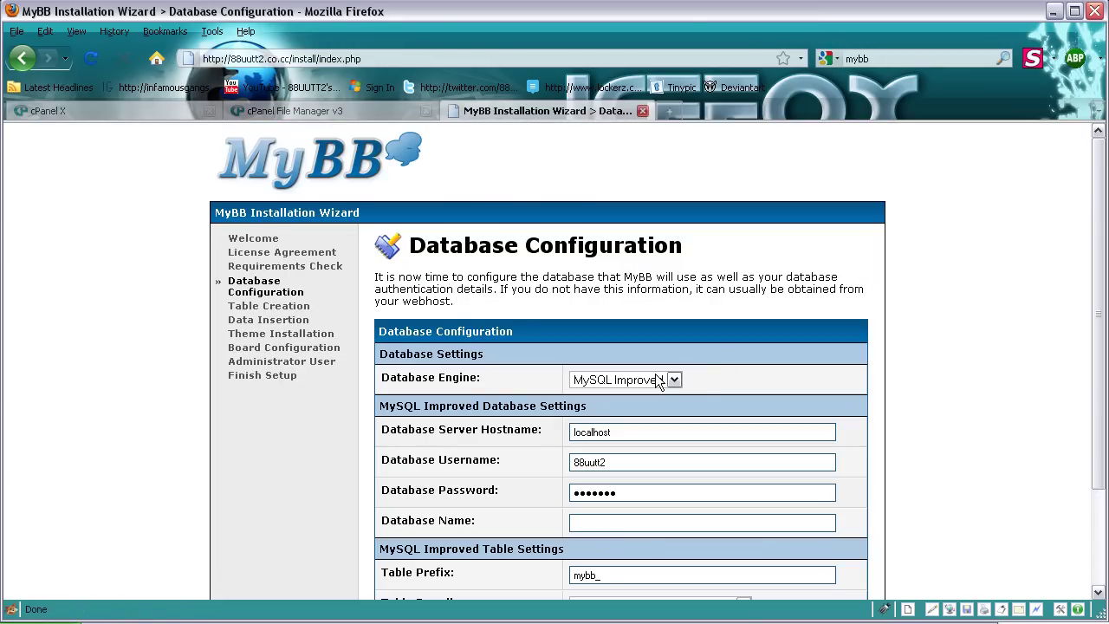
Replace the localhost hostname with MySQL server address 10.25.3.136 copied from cPanel
scroll(676, 381, "down", 2)
left_click_drag(631, 333, 547, 335)
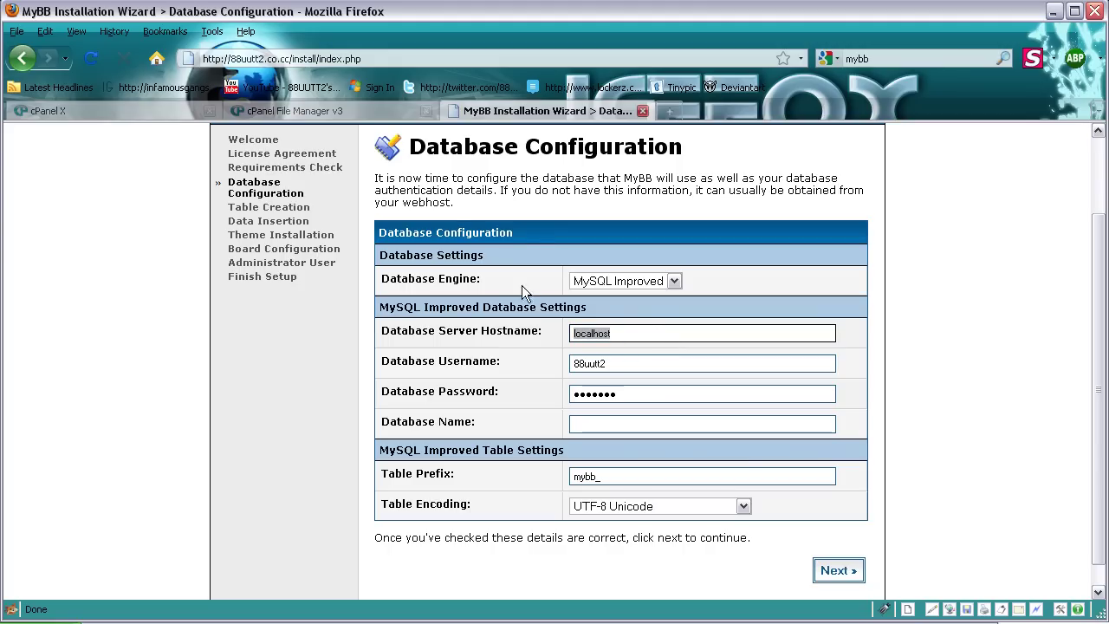
left_click(142, 113)
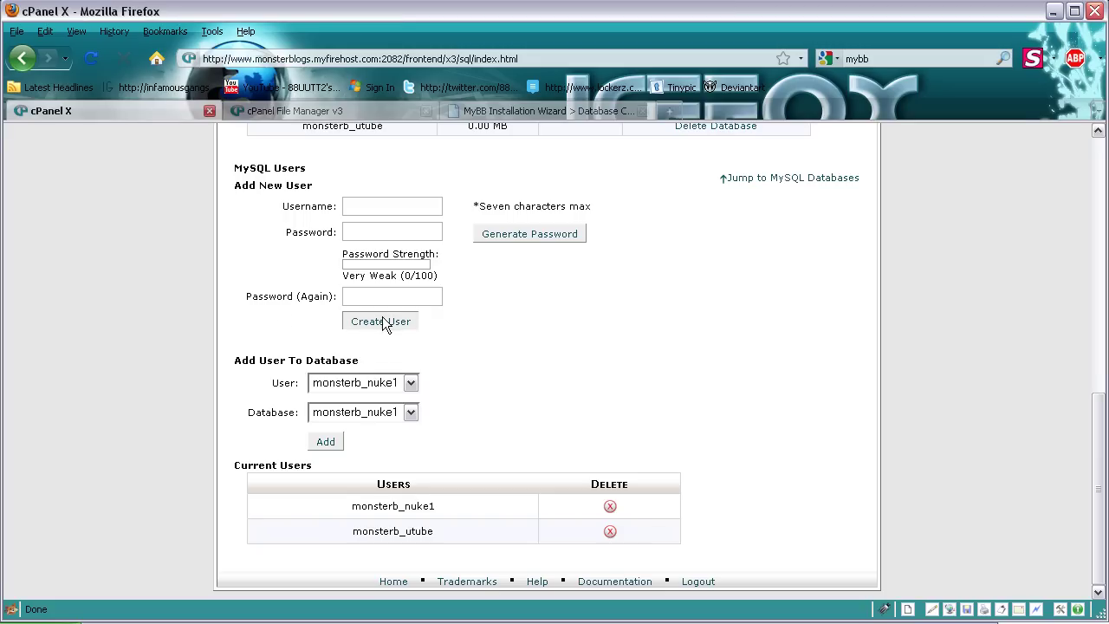
scroll(482, 308, "up", 6)
scroll(481, 308, "up", 2)
scroll(468, 372, "up", 2)
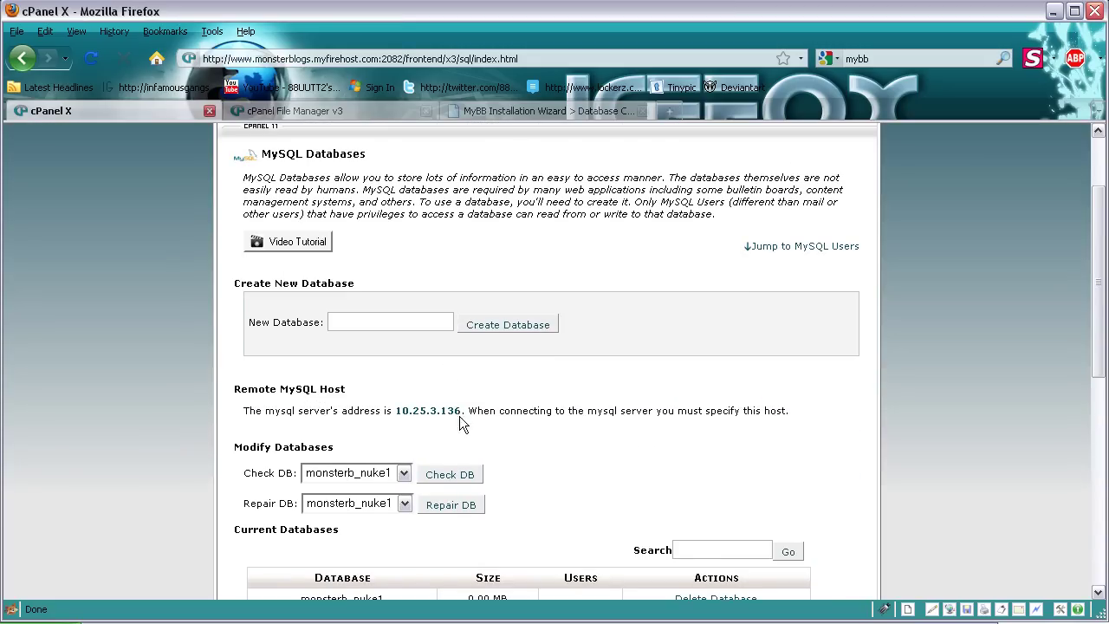
left_click_drag(460, 411, 395, 411)
right_click(436, 411)
left_click(465, 420)
left_click(564, 112)
double_click(606, 332)
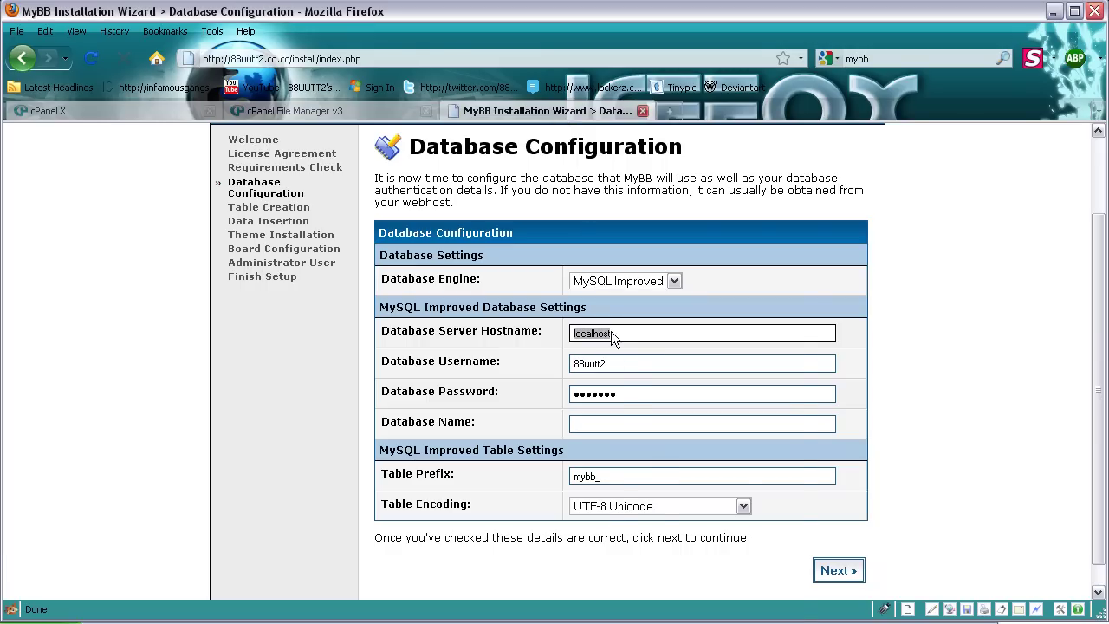
right_click(611, 331)
left_click(646, 395)
Enter monsterb_utube as username and database name, add the password, and submit
double_click(621, 363)
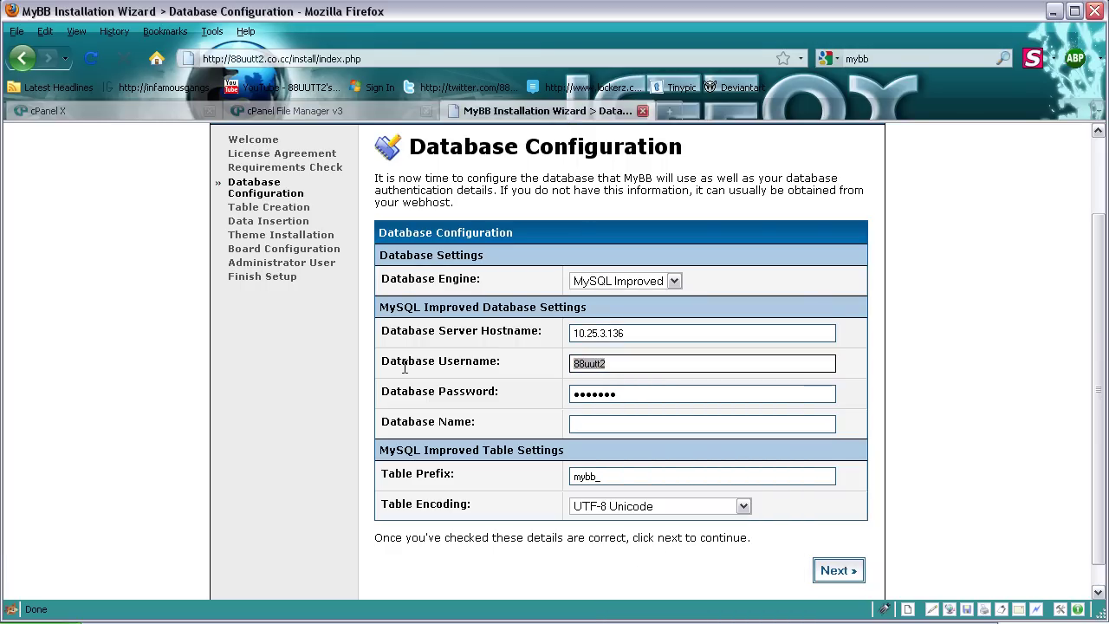
type("monsterb")
type("_utube")
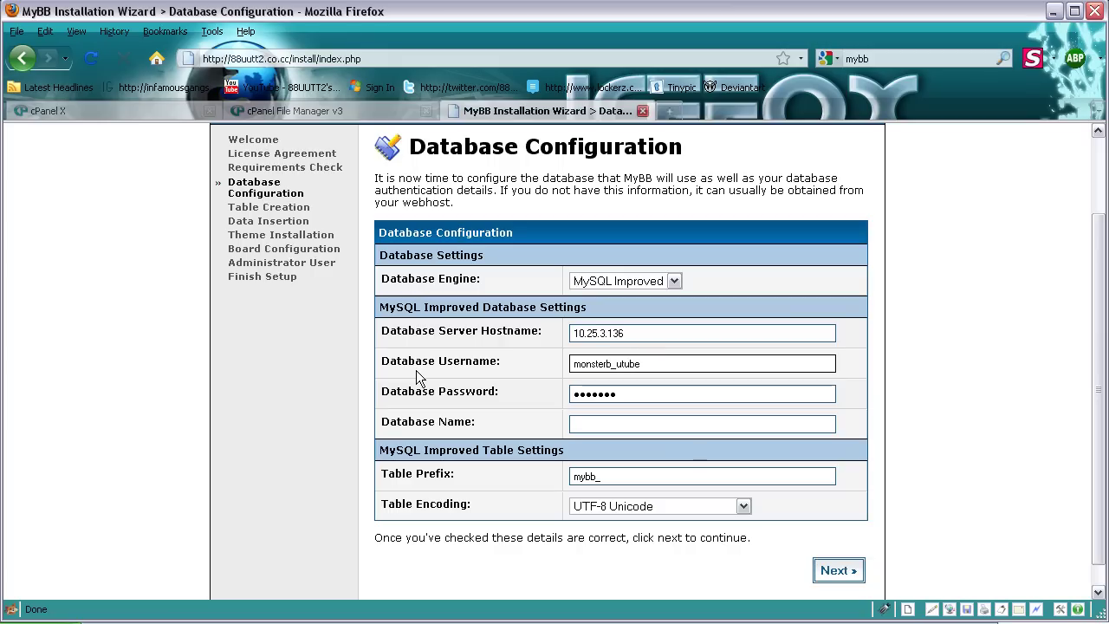
key("ctrl+a")
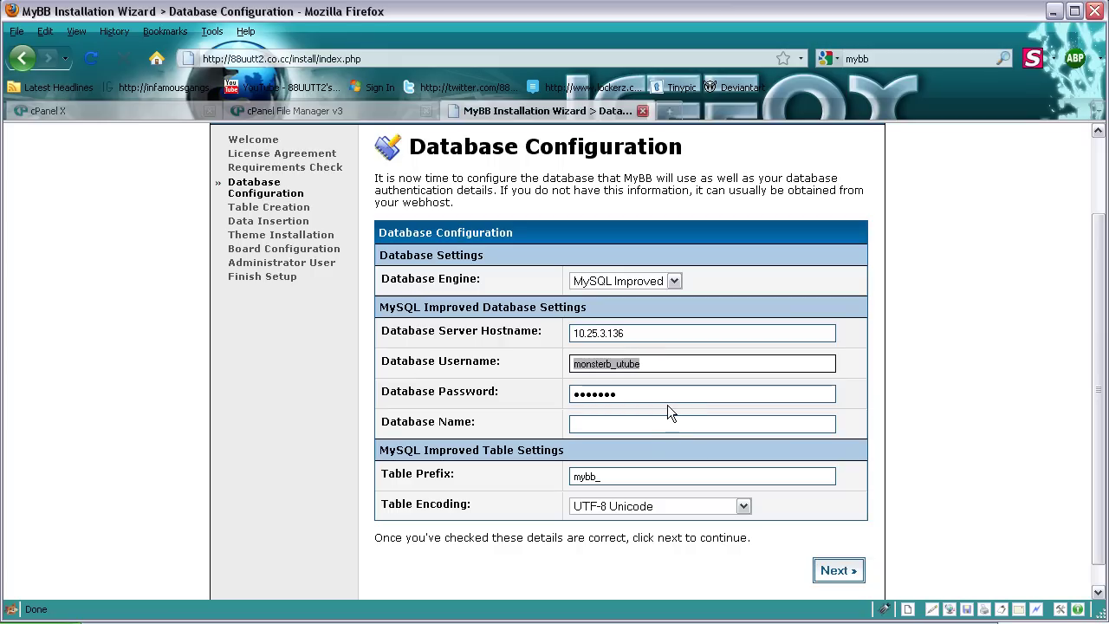
left_click(618, 420)
key("ctrl+v")
left_click(615, 393)
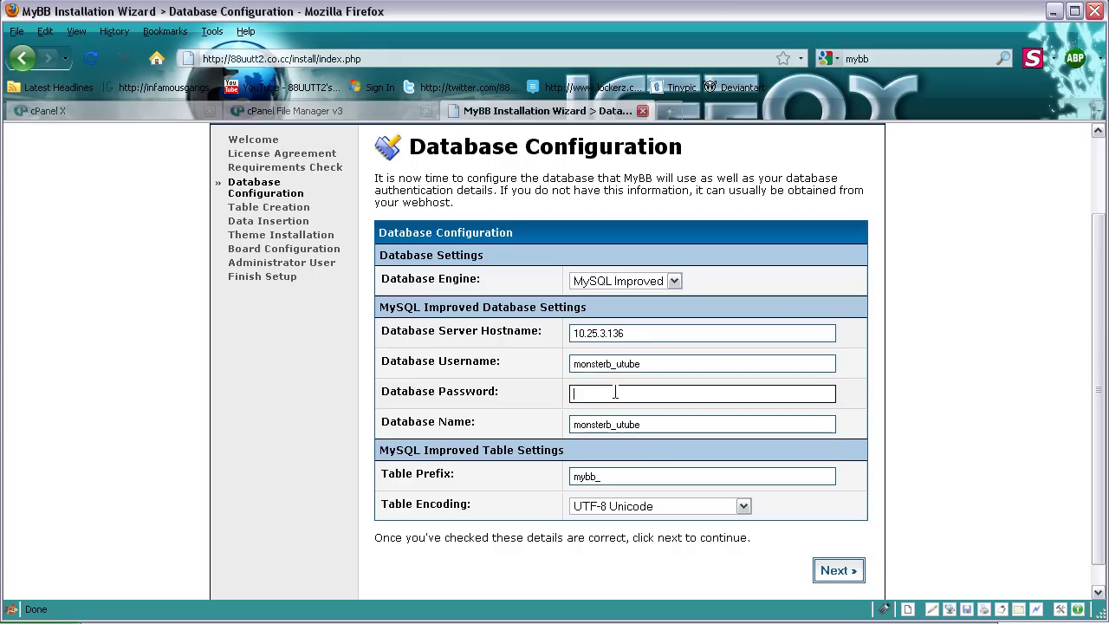
type("••")
left_click(823, 575)
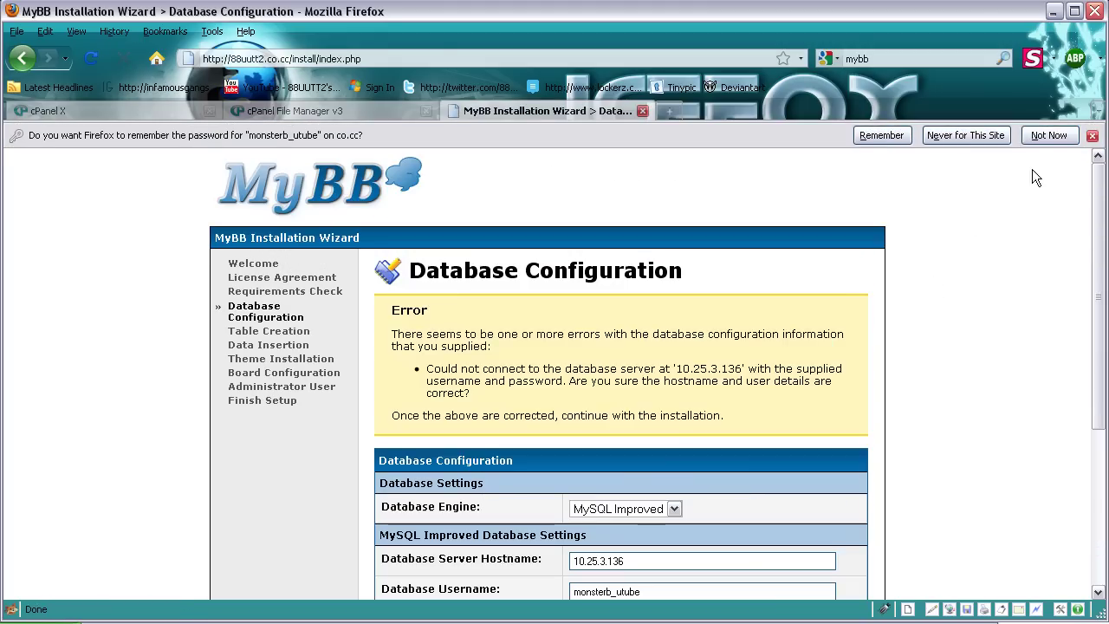
left_click(1048, 136)
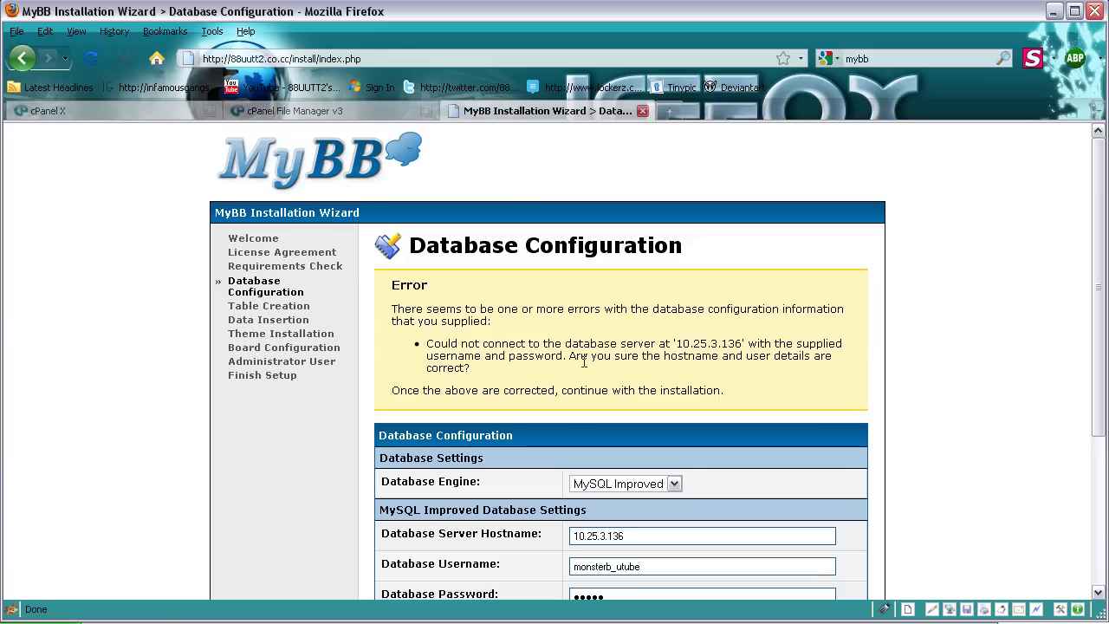
Switch to the cPanel tab and scroll to the Add User To Database section
scroll(755, 366, "down", 2)
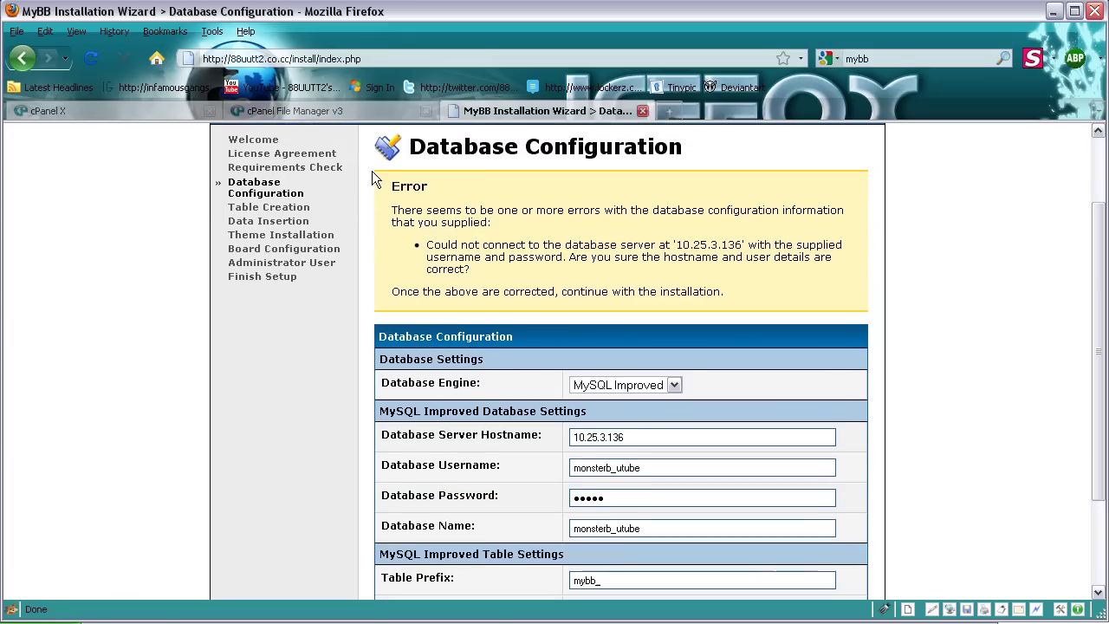
left_click(133, 110)
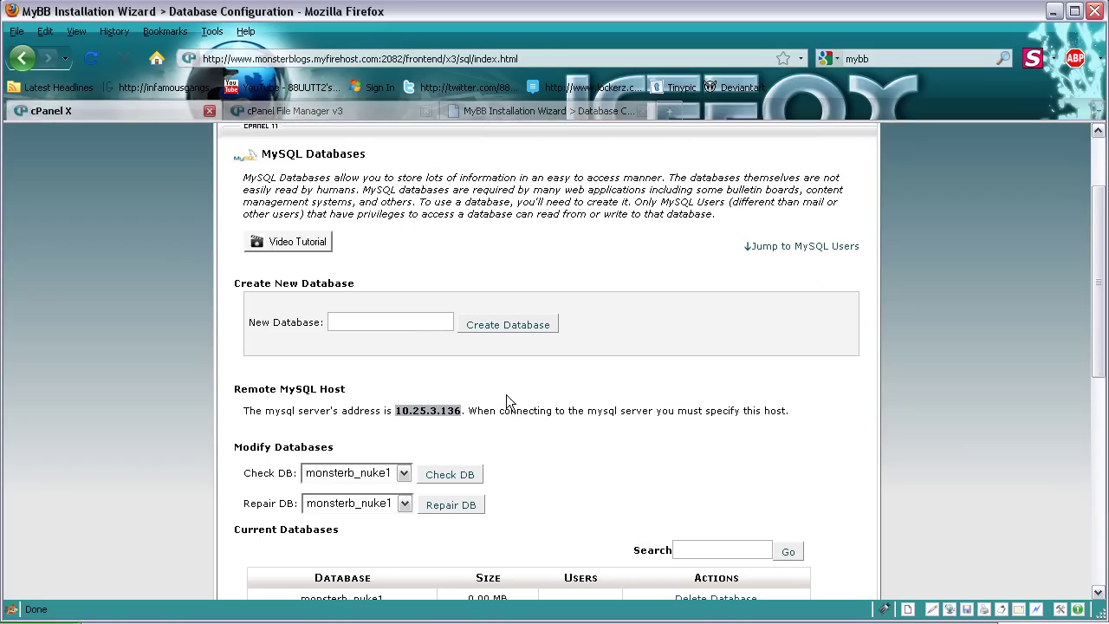
scroll(522, 403, "down", 4)
scroll(520, 403, "down", 5)
scroll(517, 403, "up", 2)
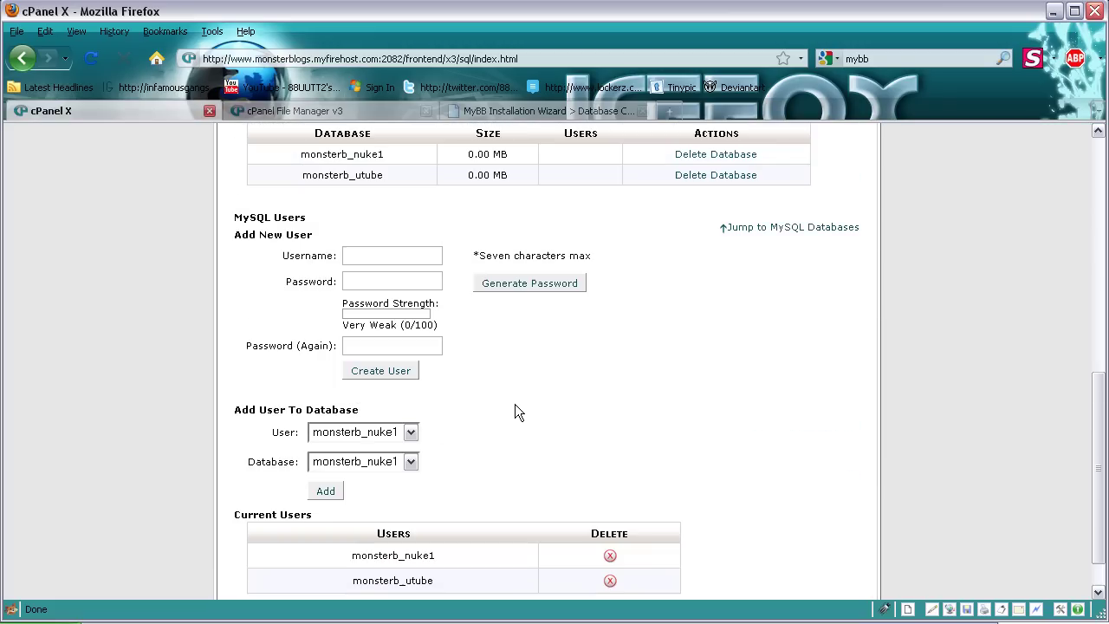
Add user monsterb_utube to database monsterb_utube with ALL PRIVILEGES
left_click(410, 433)
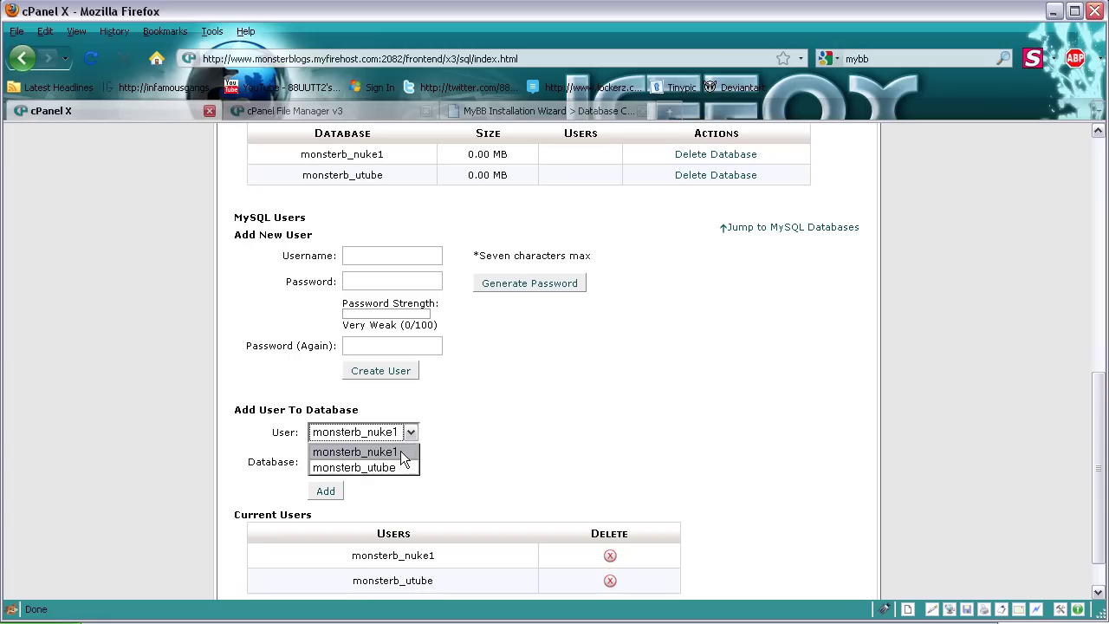
left_click(396, 468)
left_click(409, 461)
left_click(388, 497)
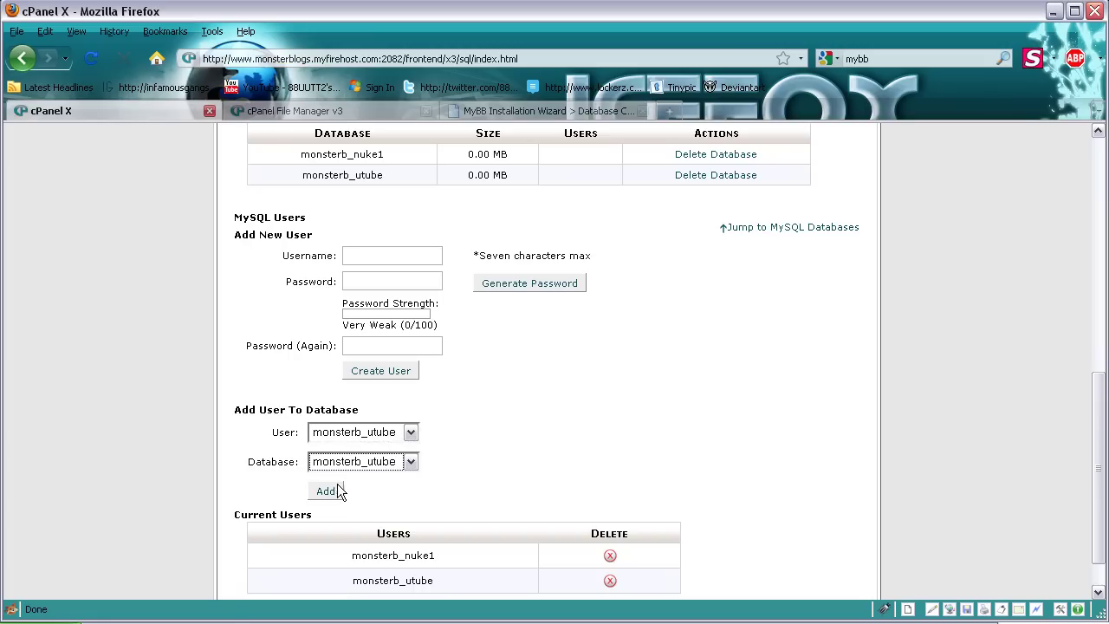
left_click(327, 491)
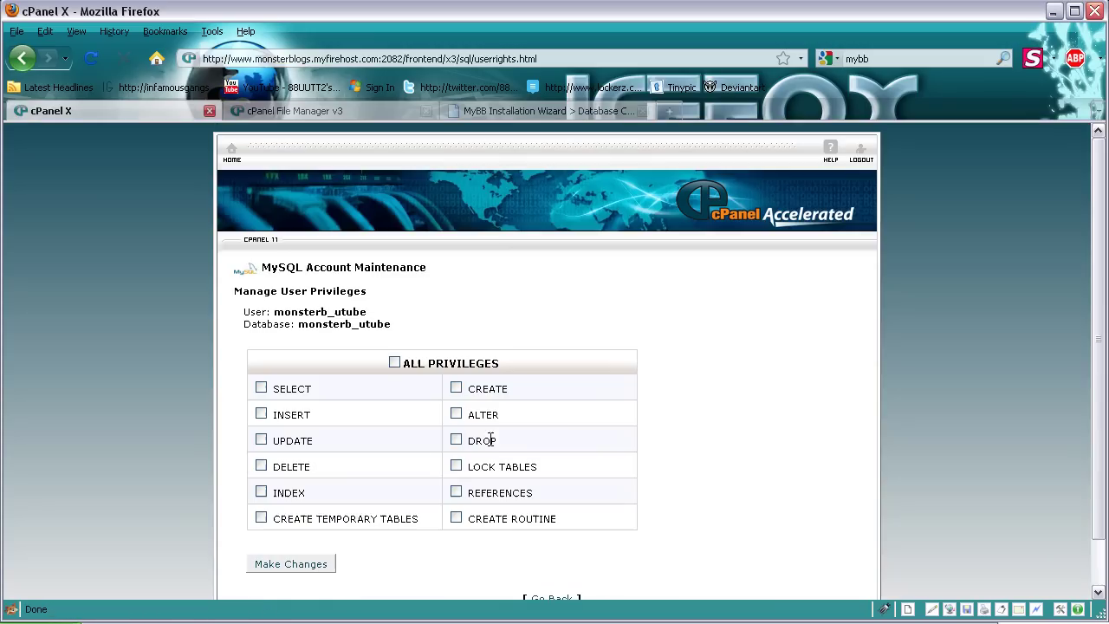
left_click(394, 363)
left_click(332, 565)
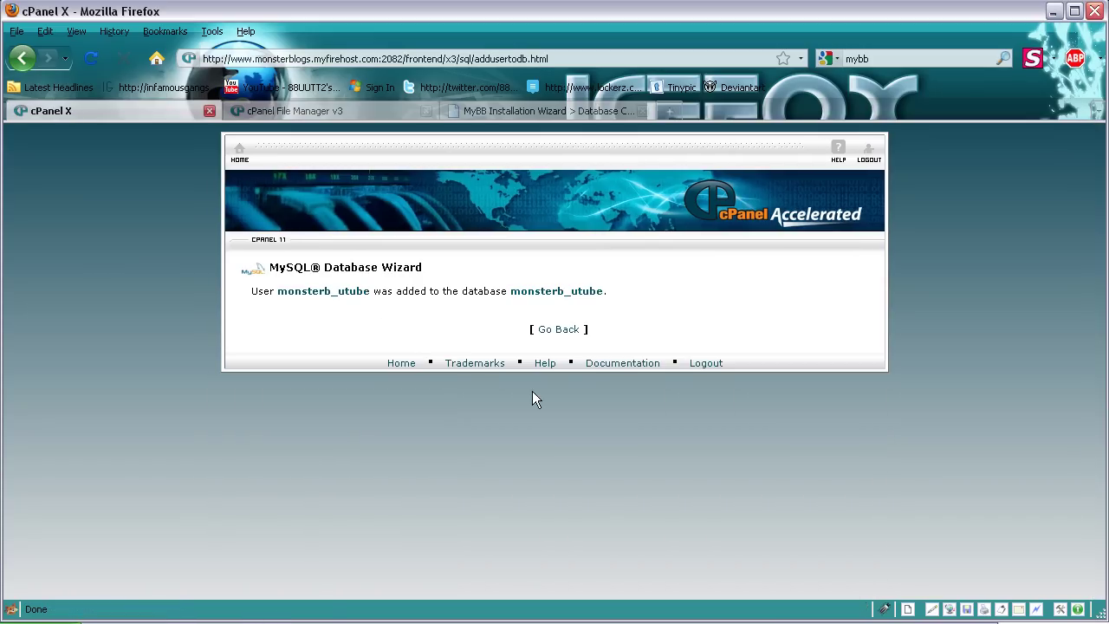
Resubmit the installer's database settings and decline saving the password in Firefox
left_click(537, 111)
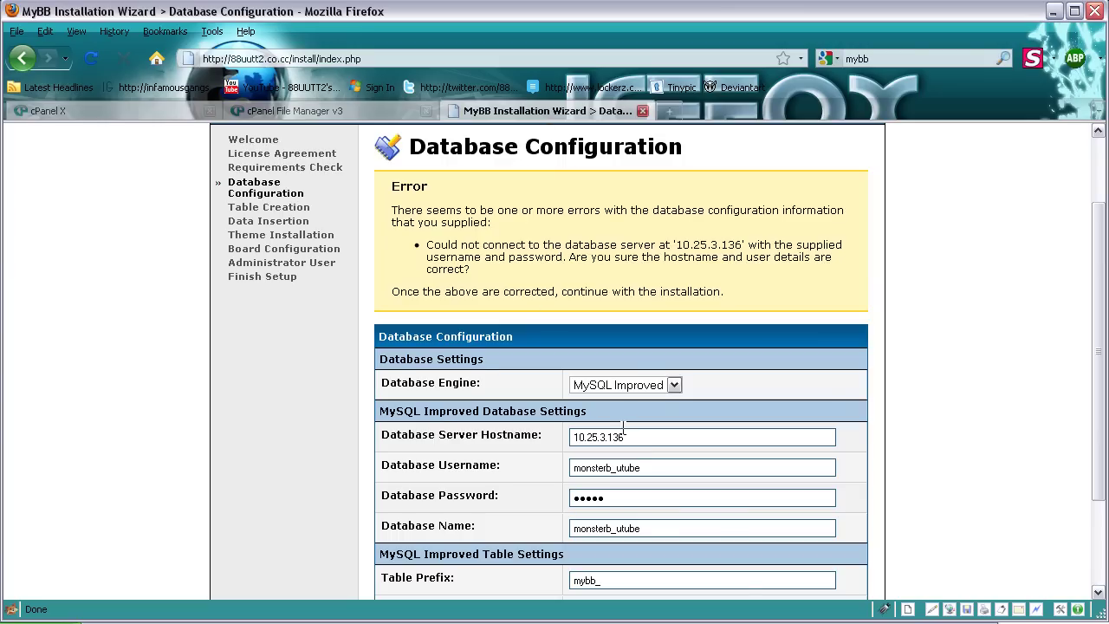
scroll(635, 449, "down", 3)
left_click(837, 545)
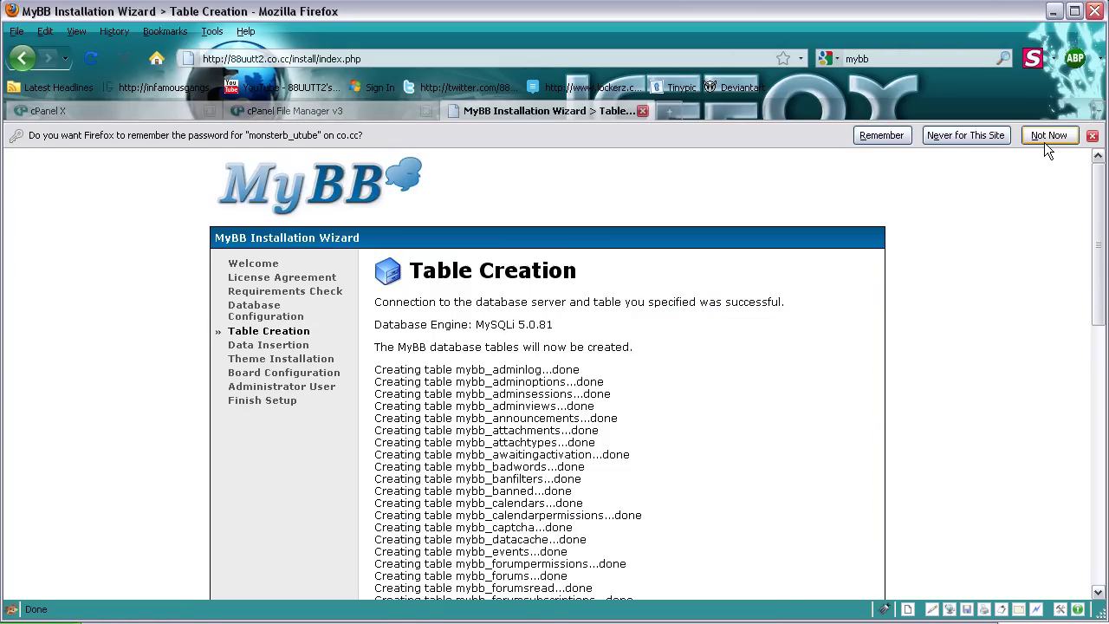
left_click(1047, 137)
Advance through Table Creation, Data Insertion, Theme Installation and default Board Configuration
scroll(804, 433, "down", 10)
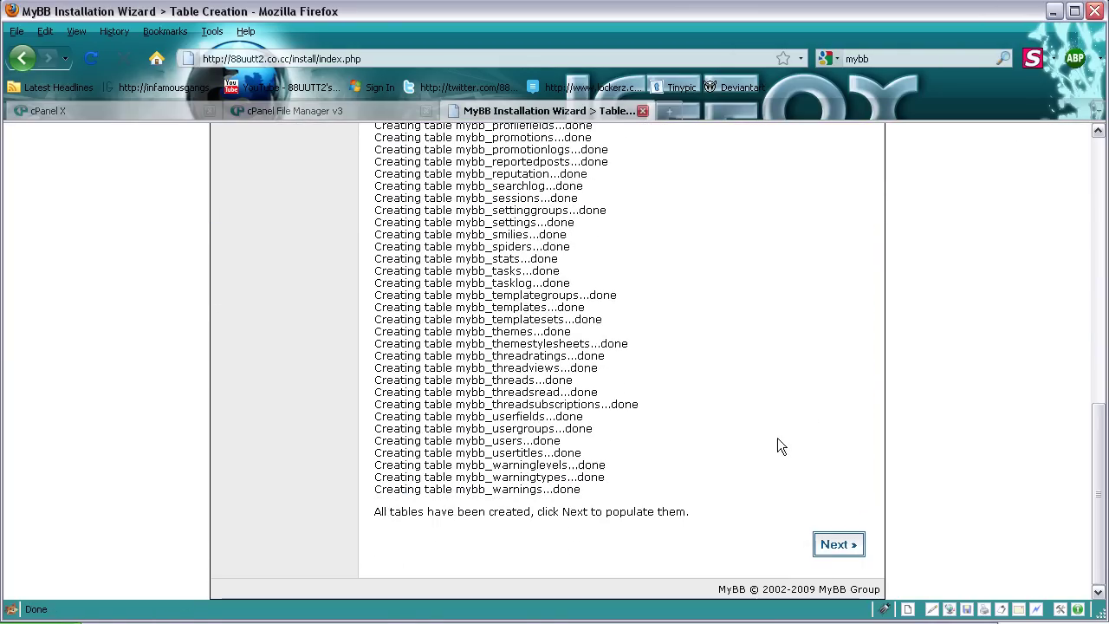
left_click(834, 544)
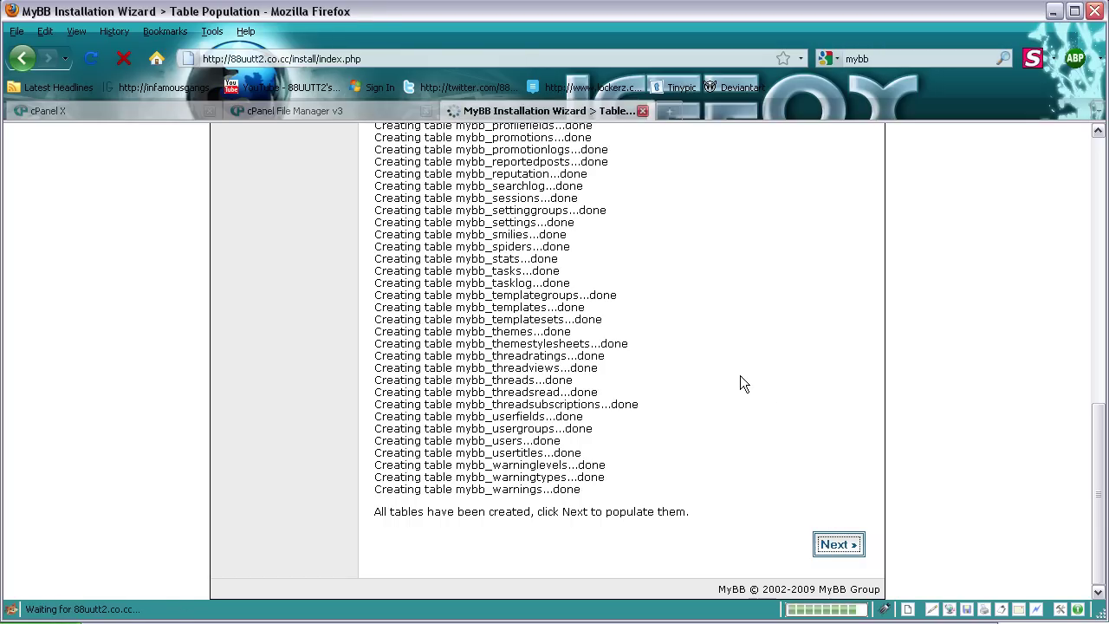
left_click(846, 345)
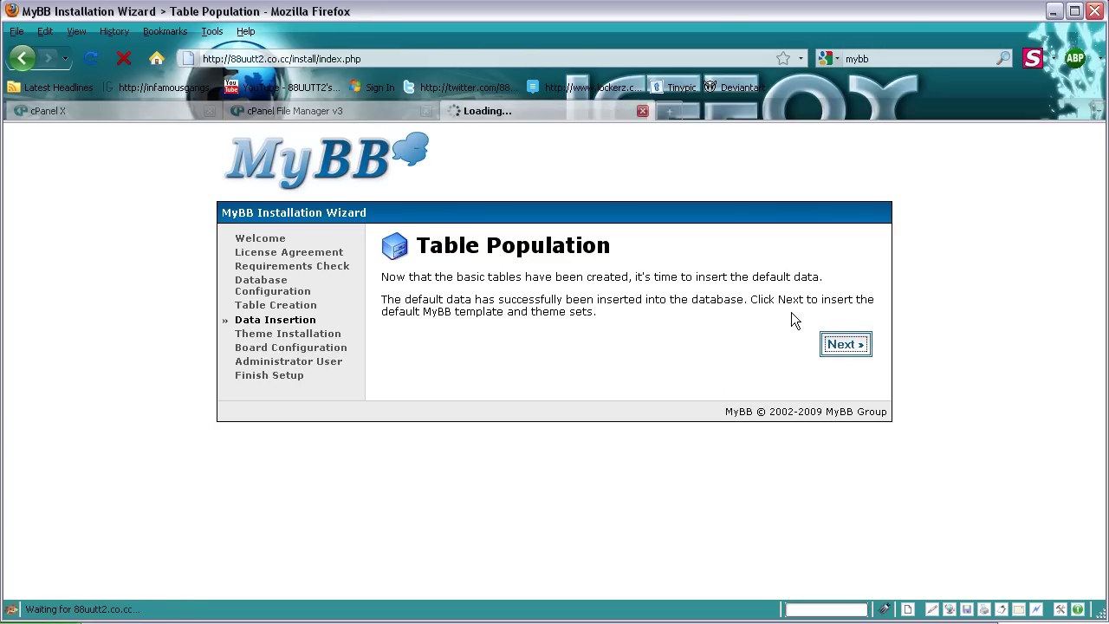
left_click(842, 343)
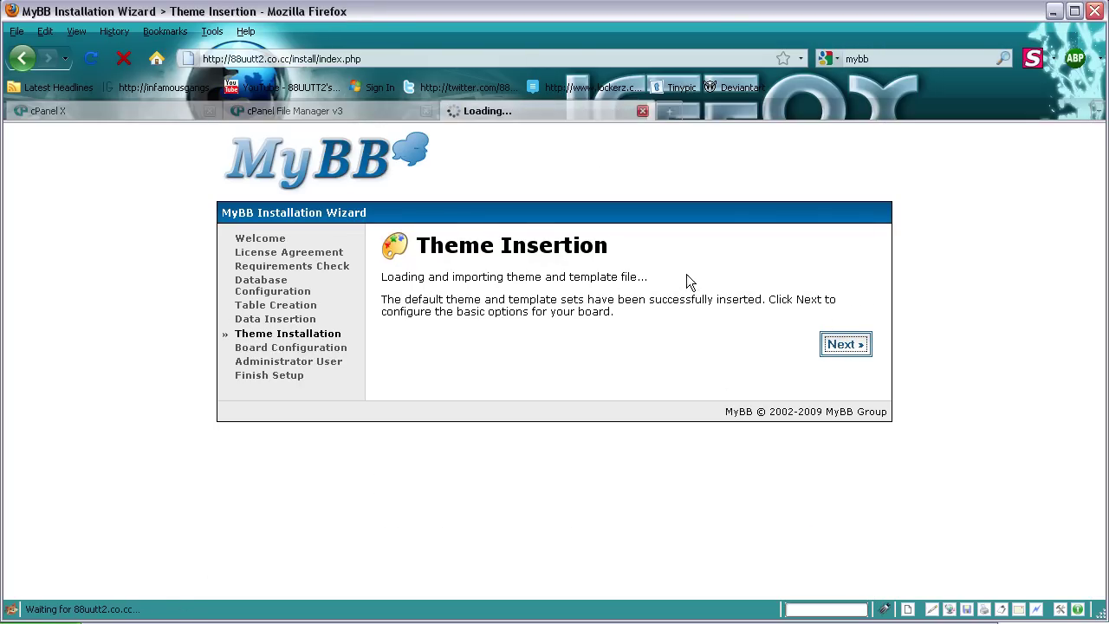
scroll(666, 360, "down", 3)
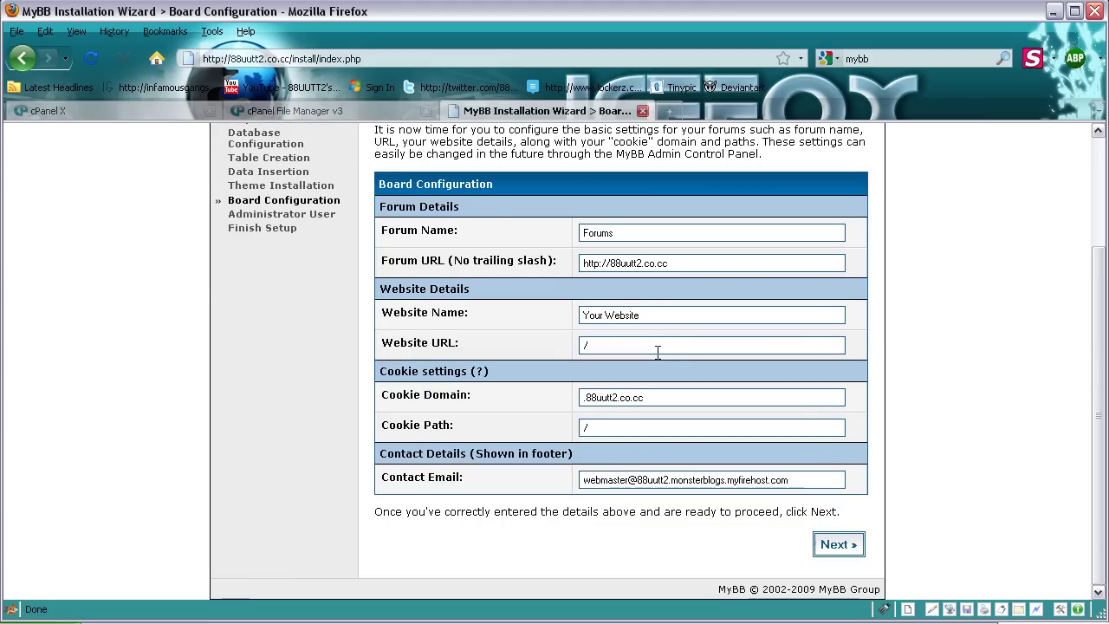
left_click(839, 544)
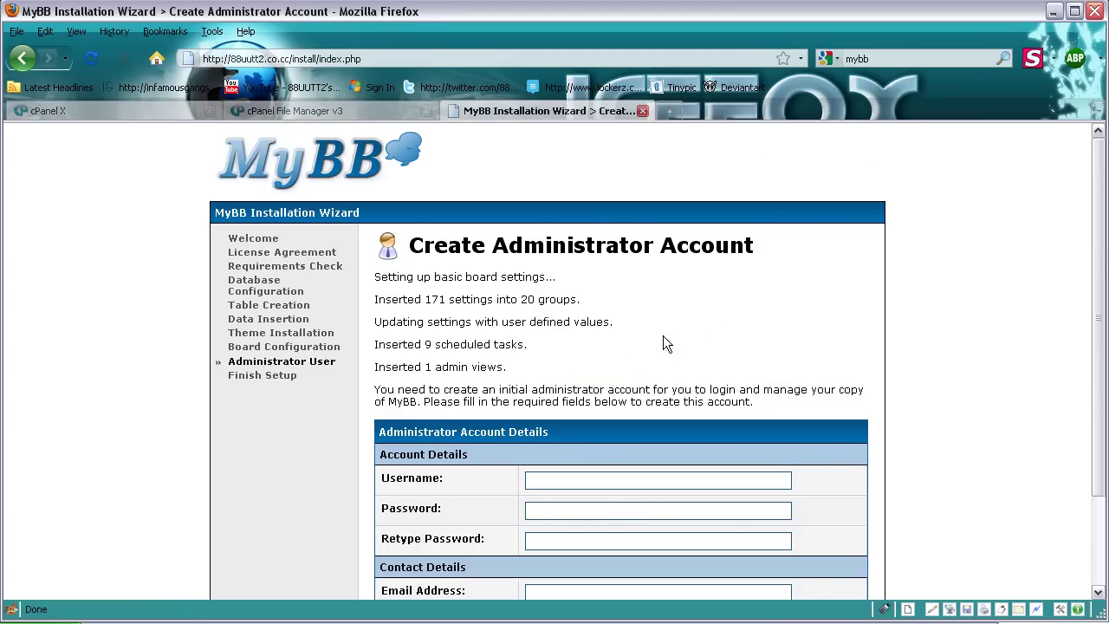
Create the utube administrator account with its password and email address
scroll(624, 355, "down", 3)
left_click(559, 364)
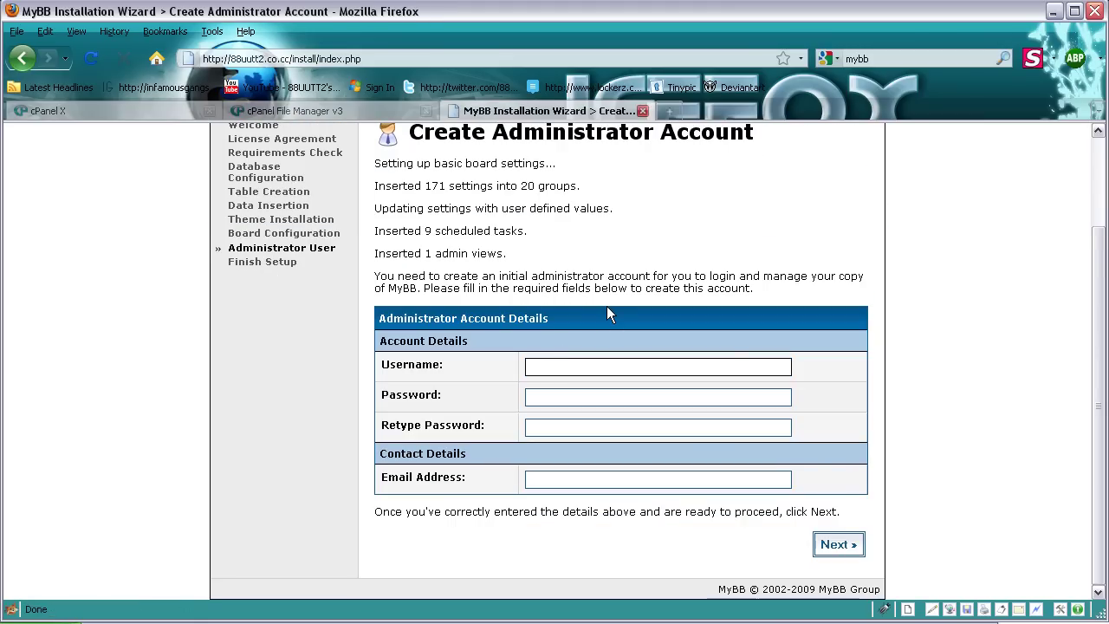
key("Tab")
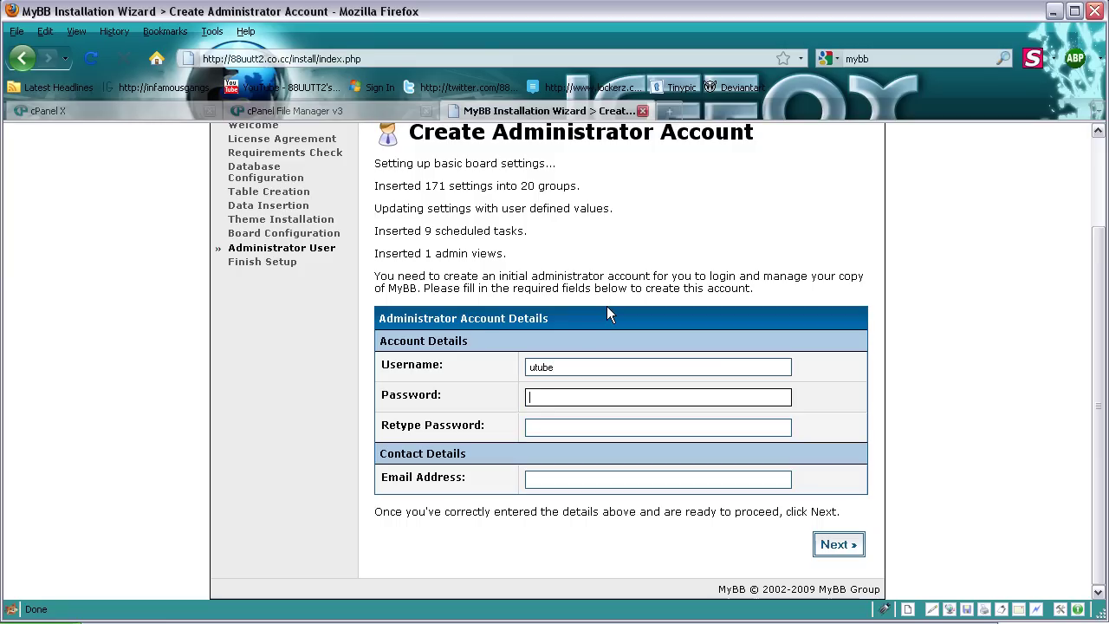
key("Tab")
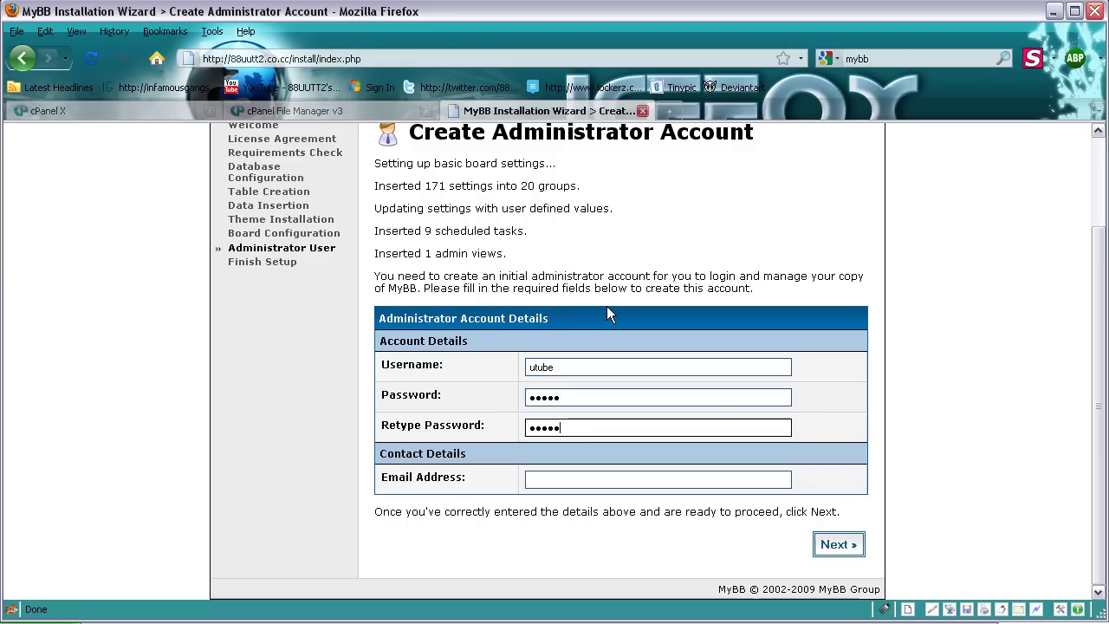
left_click(571, 472)
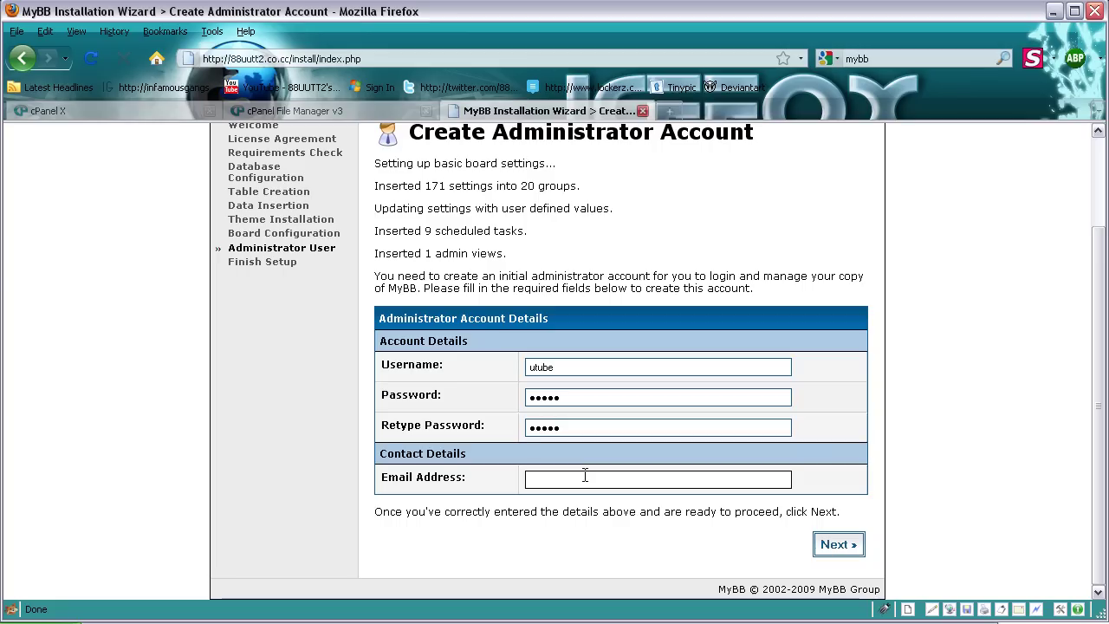
type("a@b.c")
type("om")
left_click(853, 544)
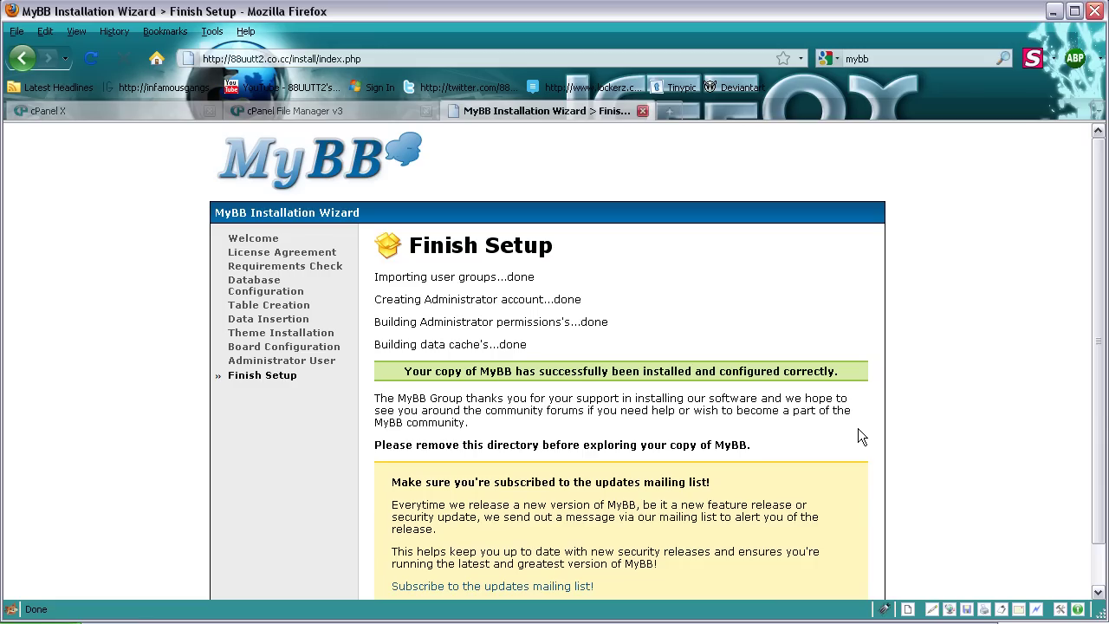
Delete the install folder from public_html/88uutt2 in File Manager, then return to the wizard
scroll(717, 428, "down", 1)
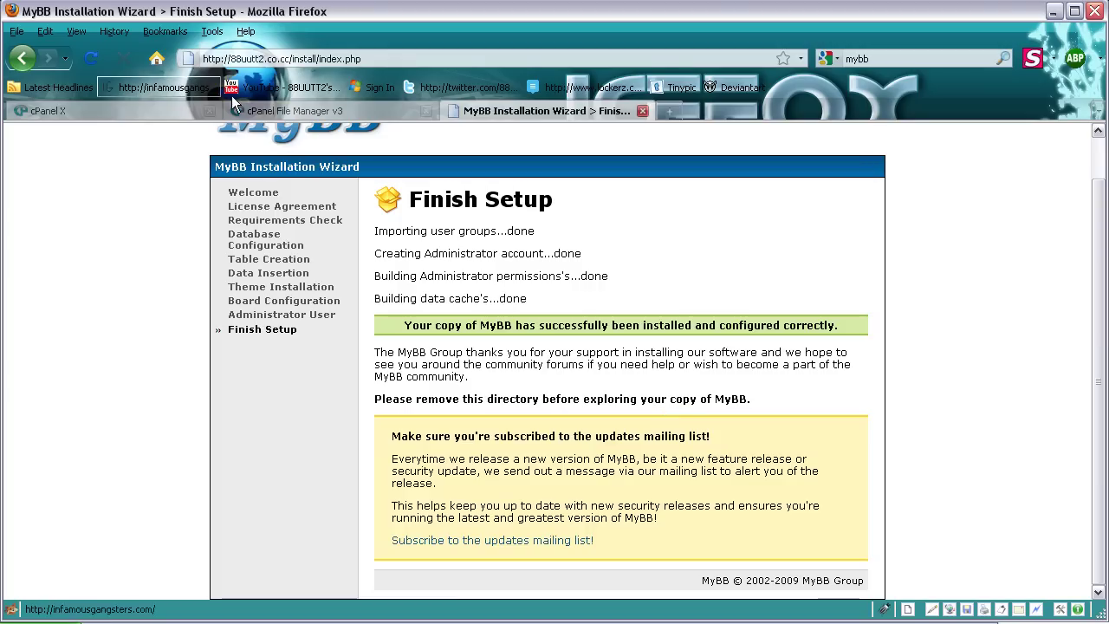
left_click(293, 111)
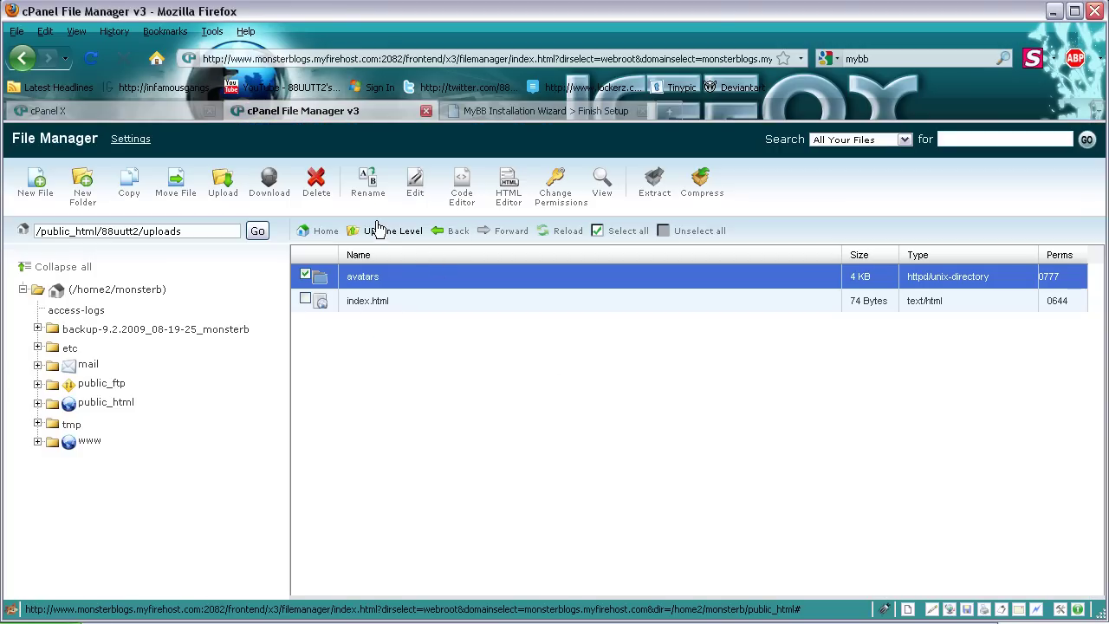
left_click(377, 235)
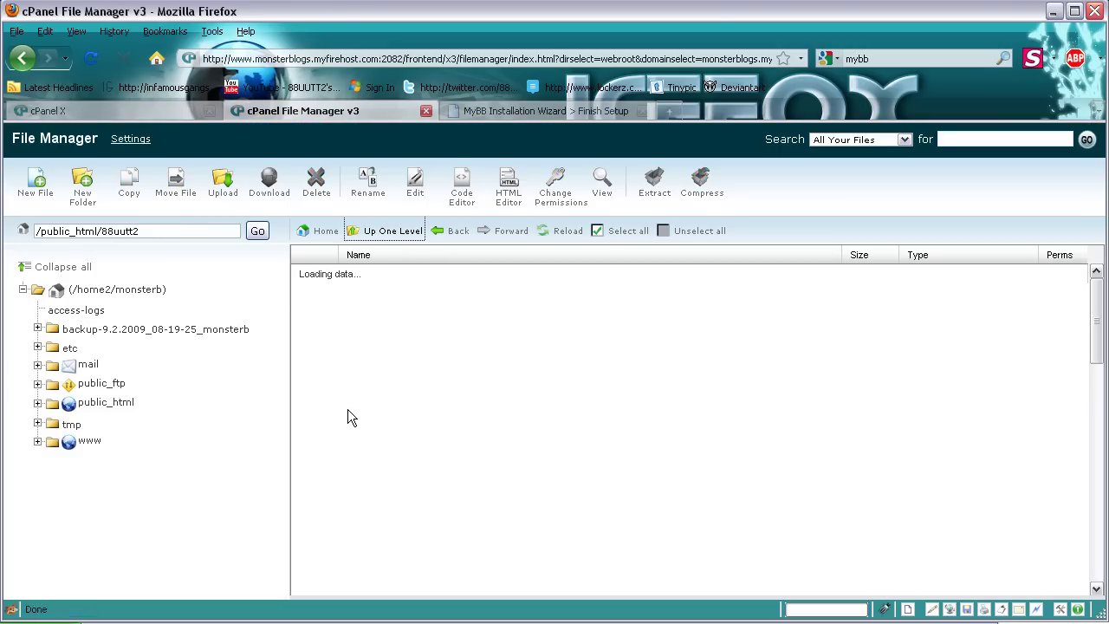
left_click(305, 395)
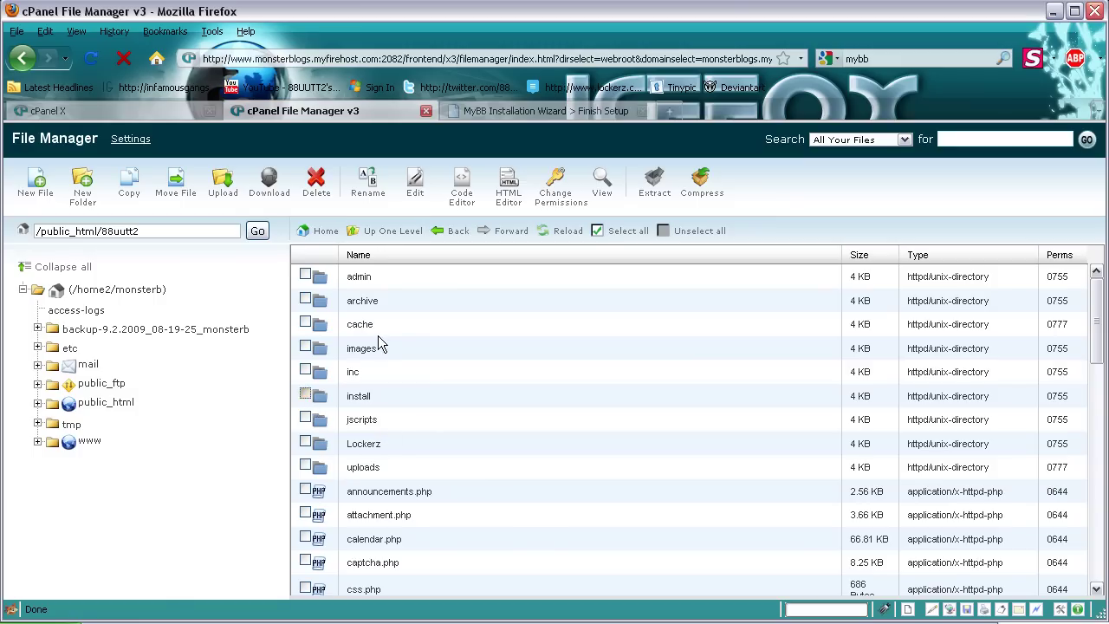
left_click(316, 182)
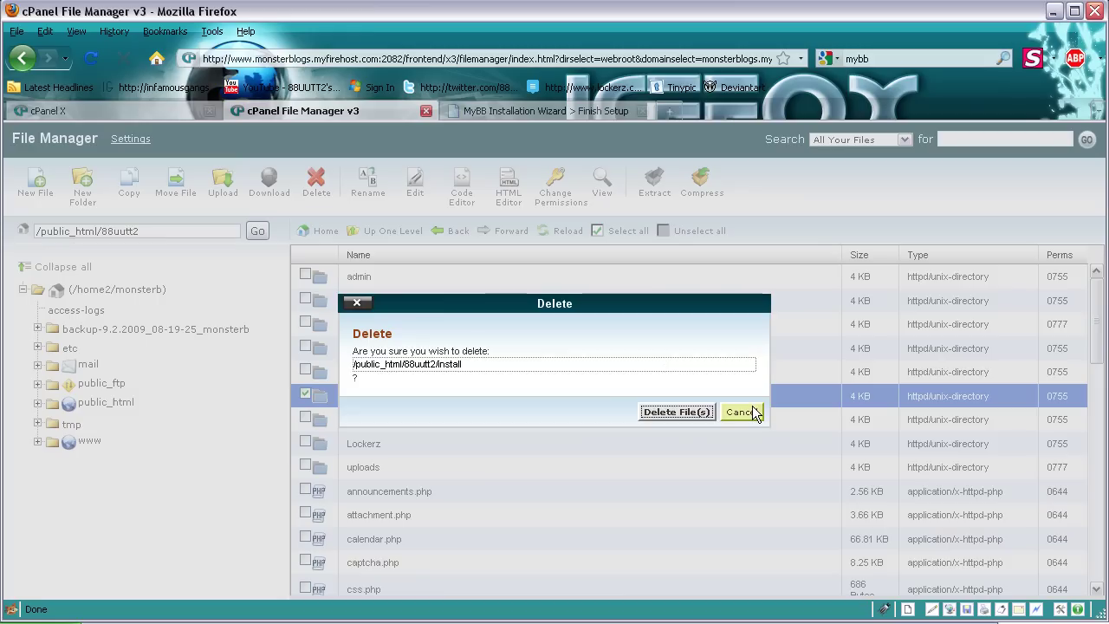
left_click(686, 406)
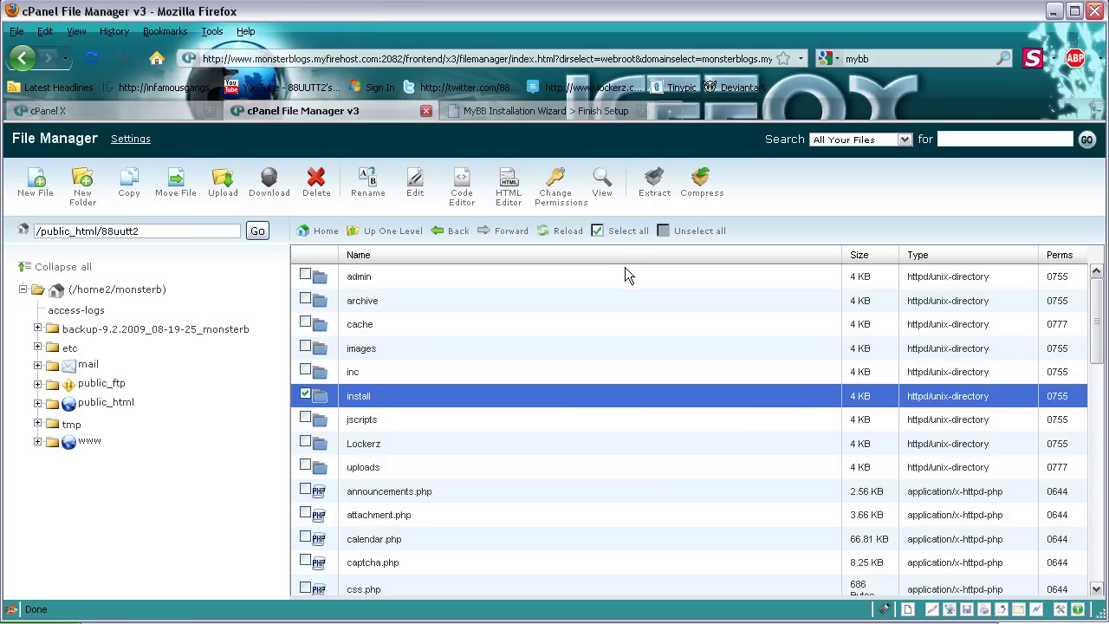
left_click(505, 112)
Open the forum home page by removing /install/index.php from the address
left_click_drag(355, 59, 291, 59)
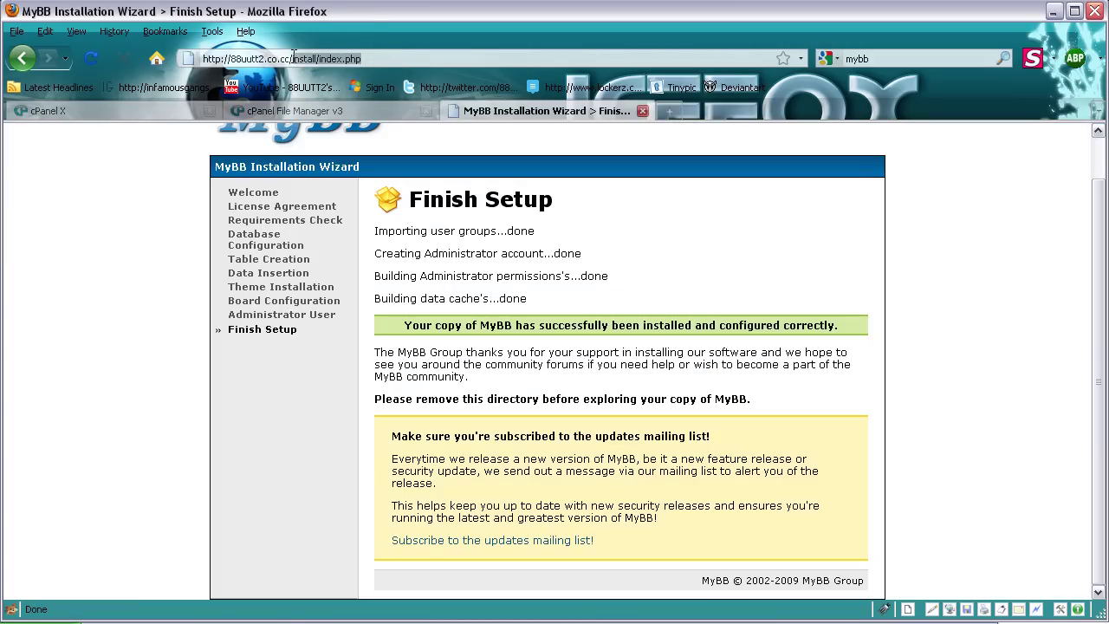
key("BackSpace")
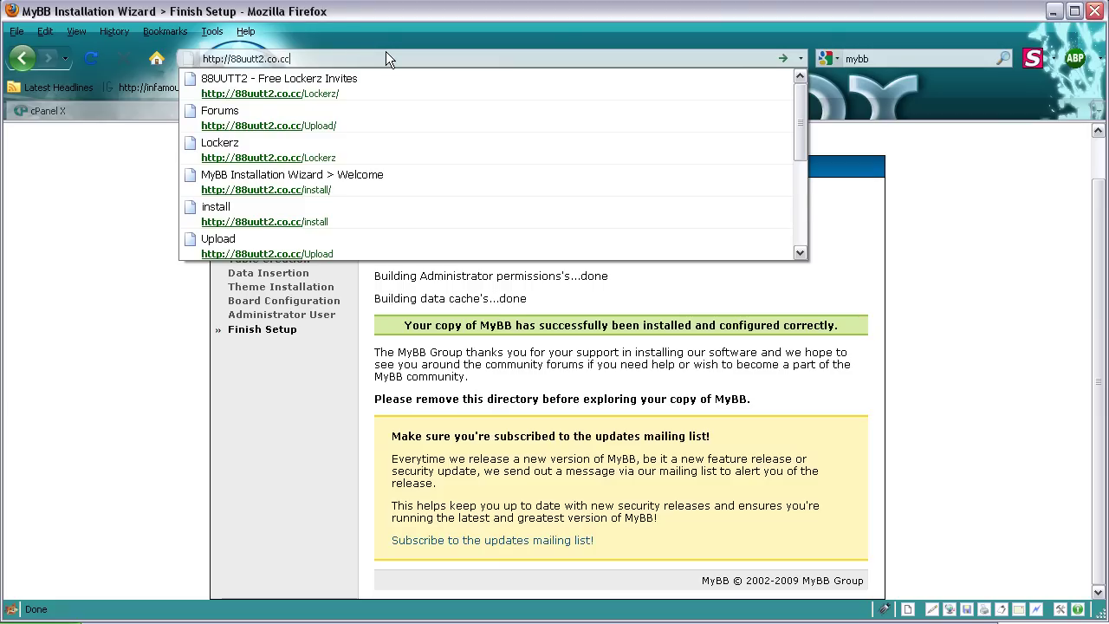
key("Return")
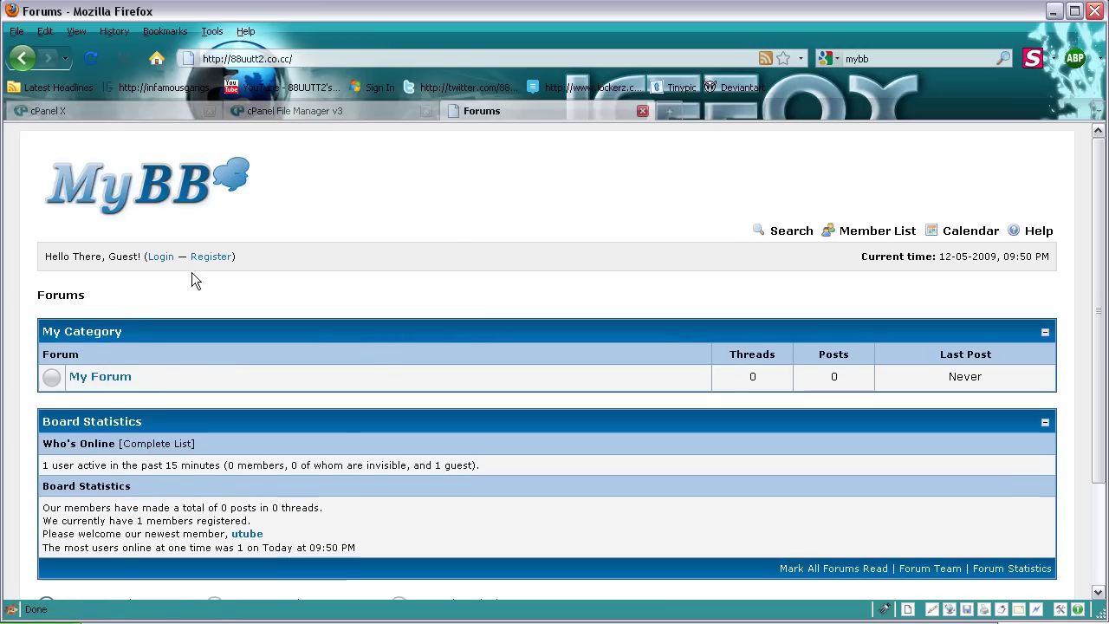
Log in to the forum as utube with the admin password and return to the index
left_click(160, 257)
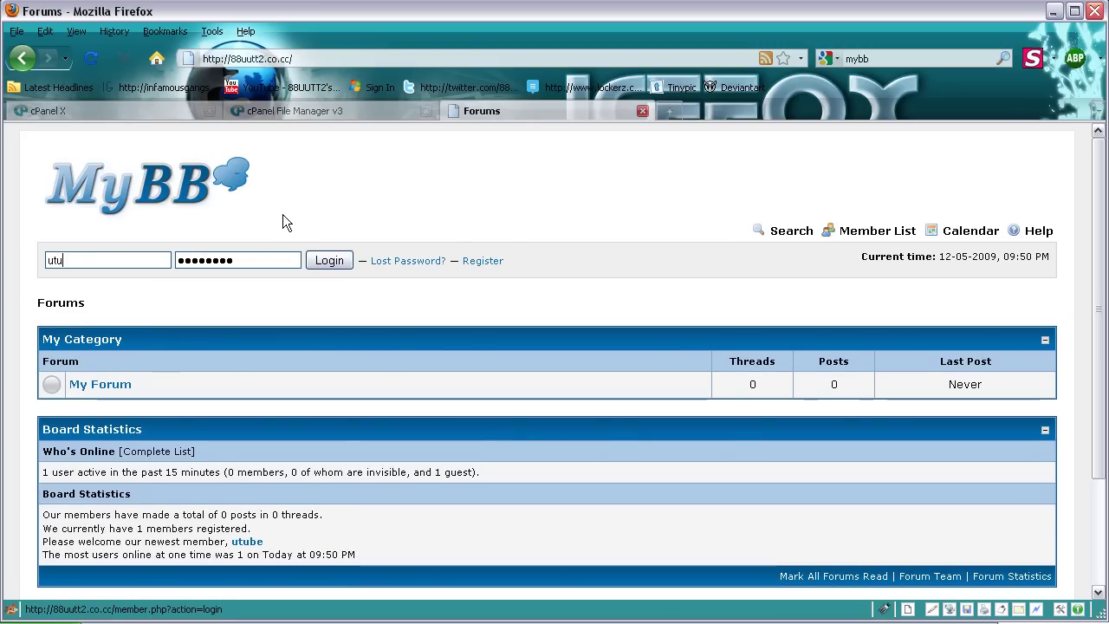
key("Tab")
key("BackSpace")
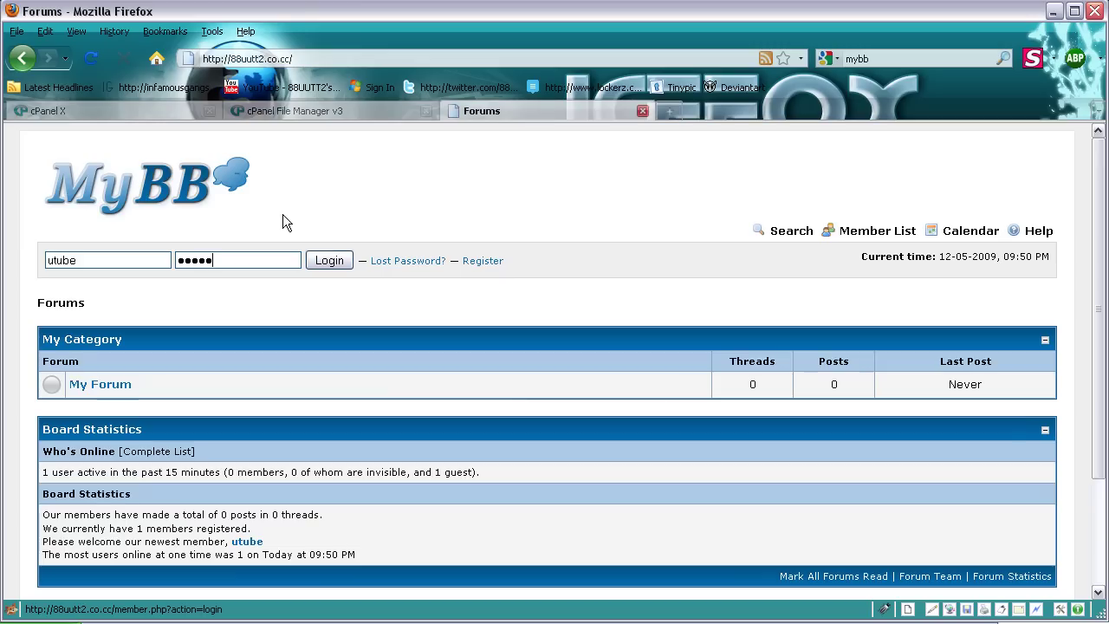
key("Return")
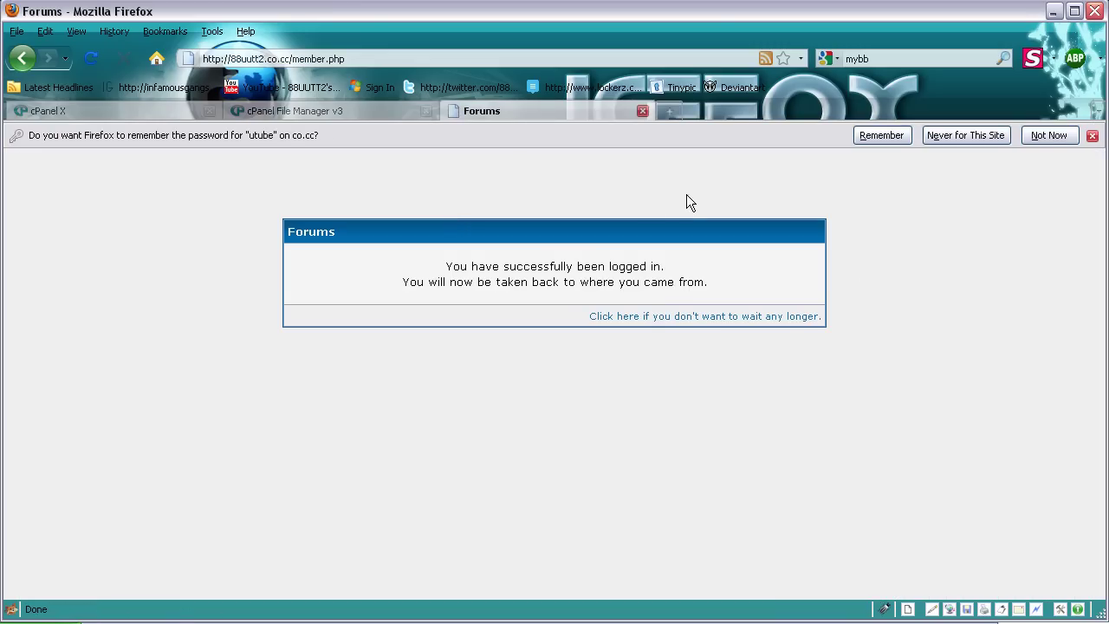
left_click(1044, 139)
left_click(719, 293)
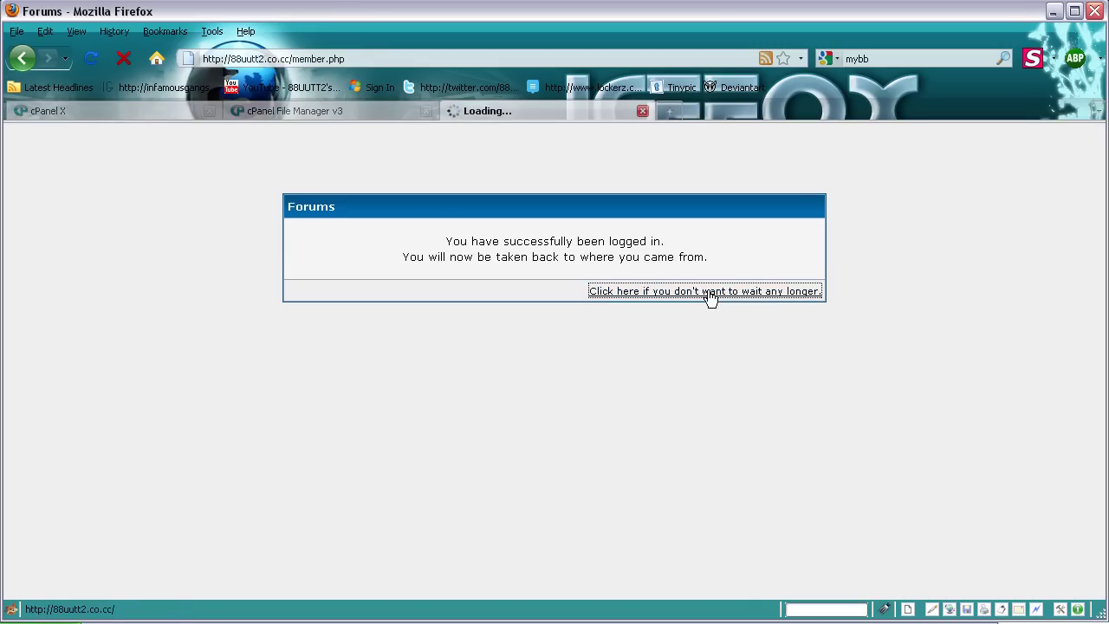